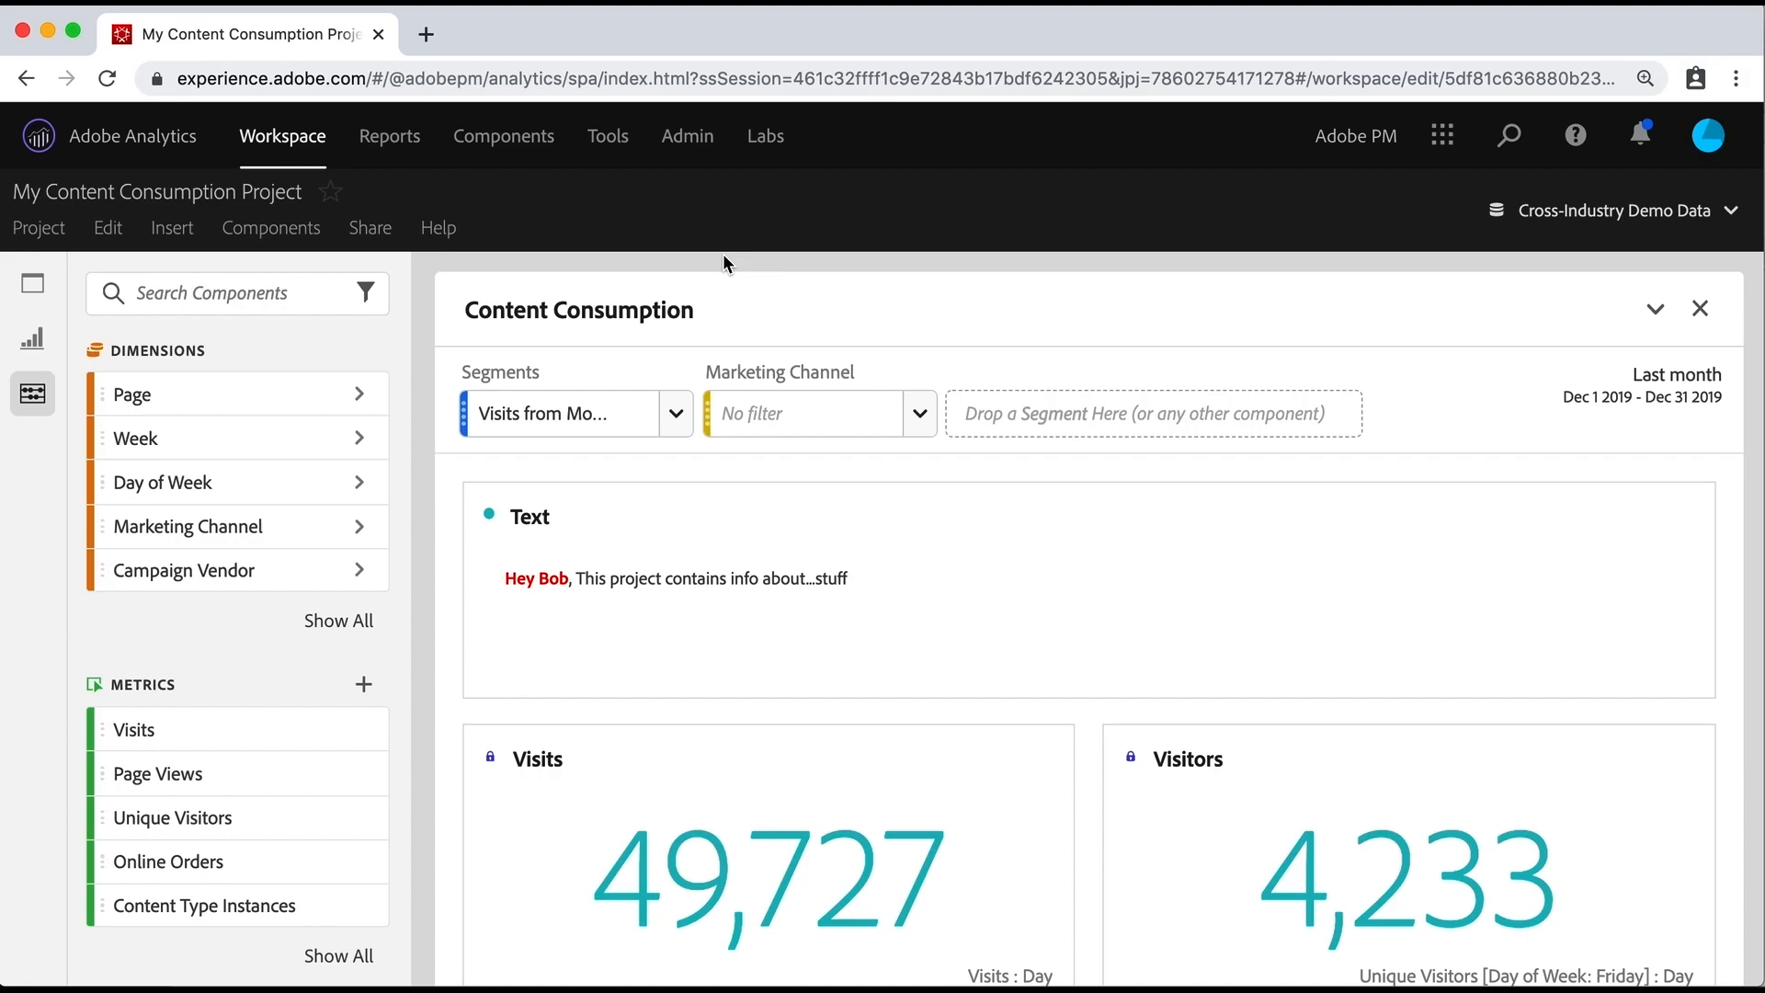
# Step: Review the actions offered for the Page Views column of the My Pages table, including the time period comparison options
pyautogui.scroll(-15, 724, 262)
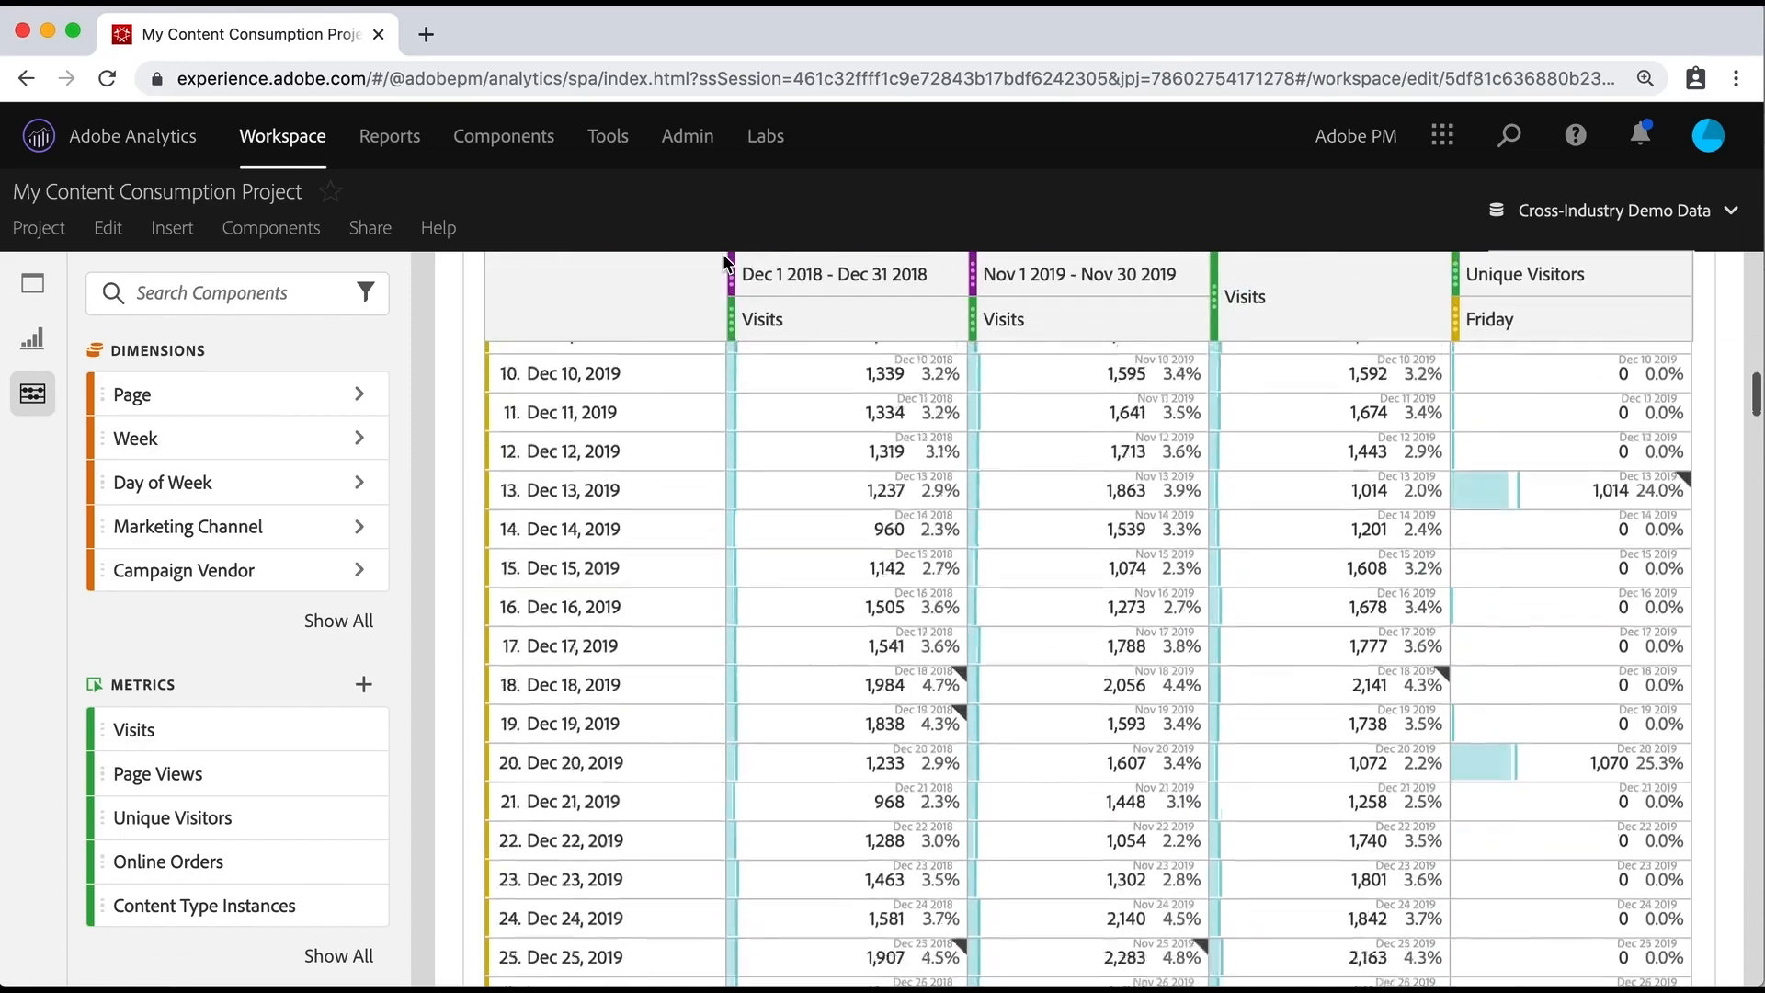
pyautogui.scroll(-20, 726, 264)
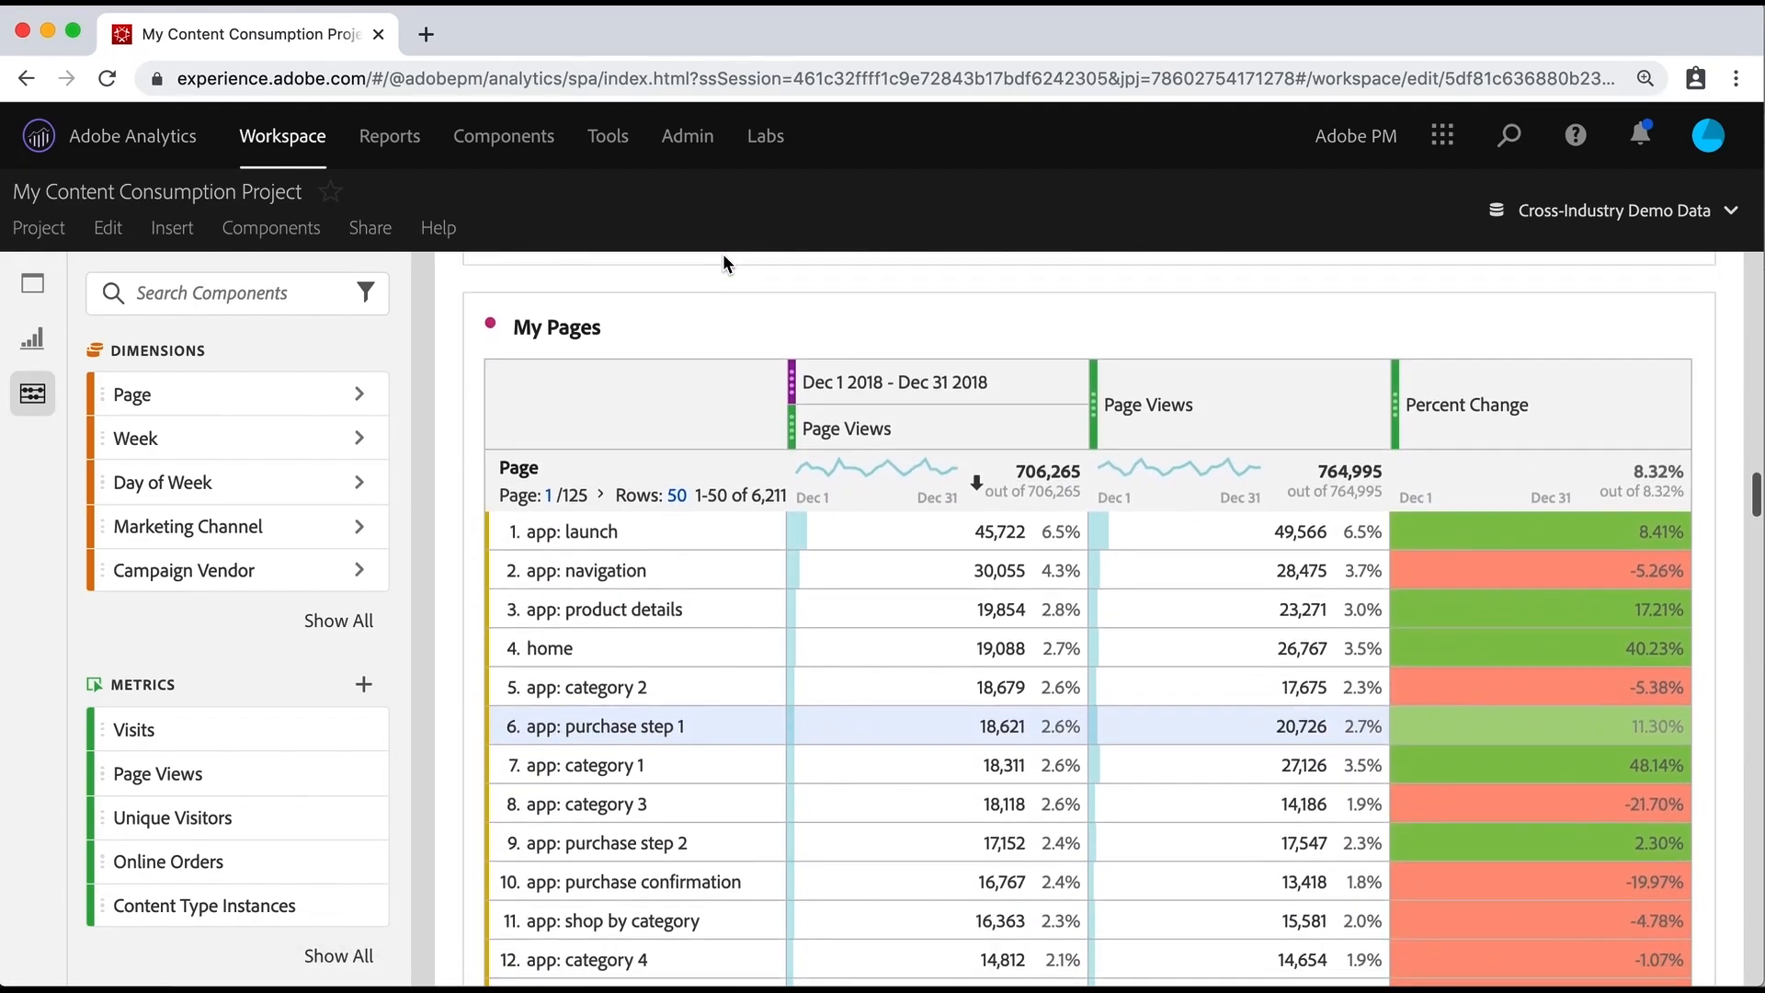
pyautogui.scroll(-1, 723, 264)
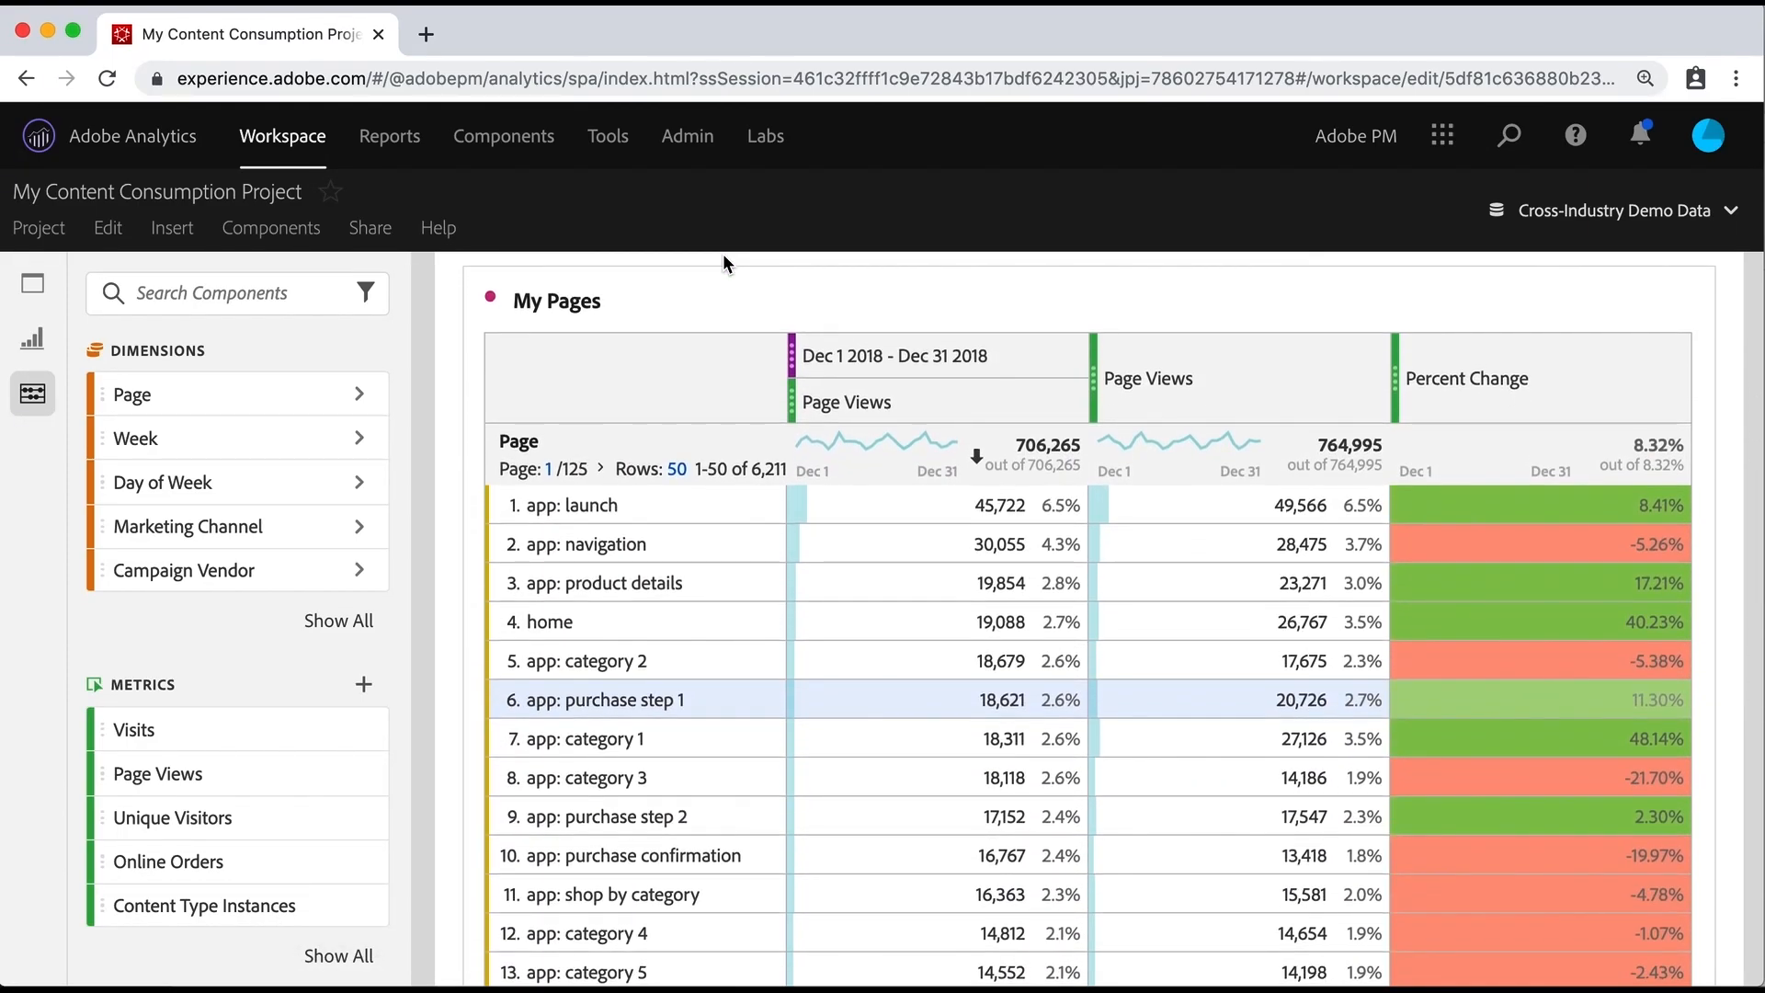
pyautogui.rightClick(1210, 399)
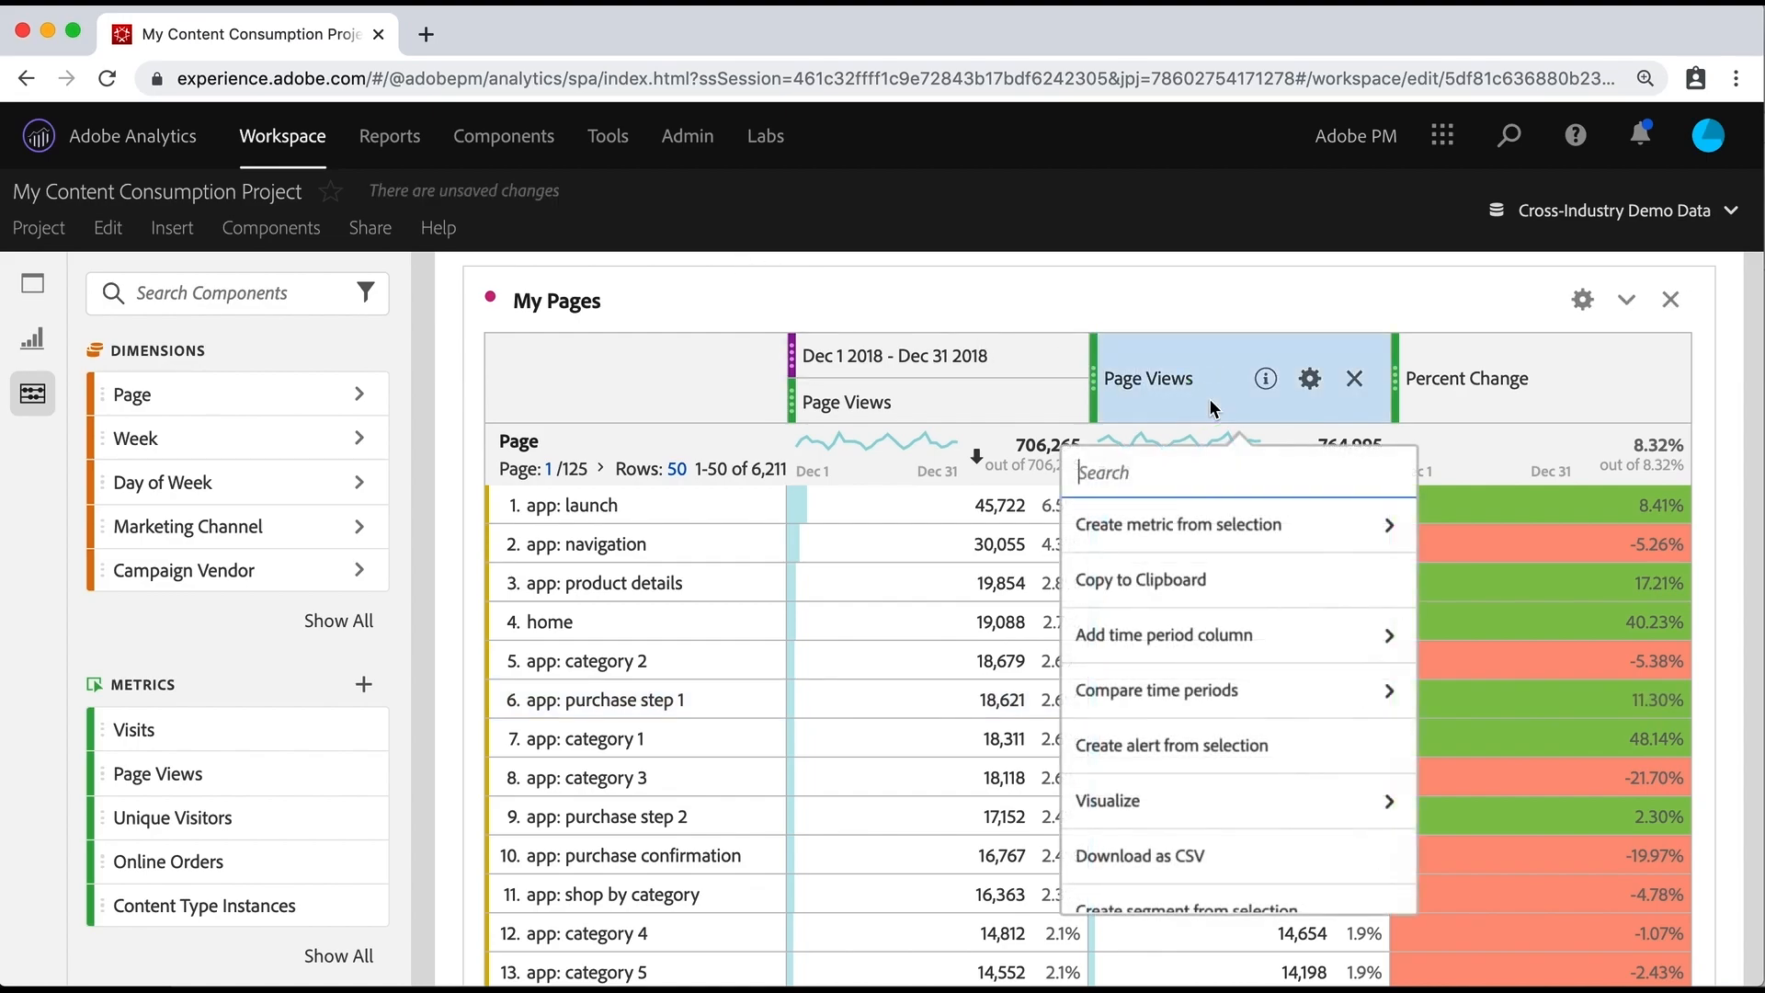
pyautogui.click(1261, 691)
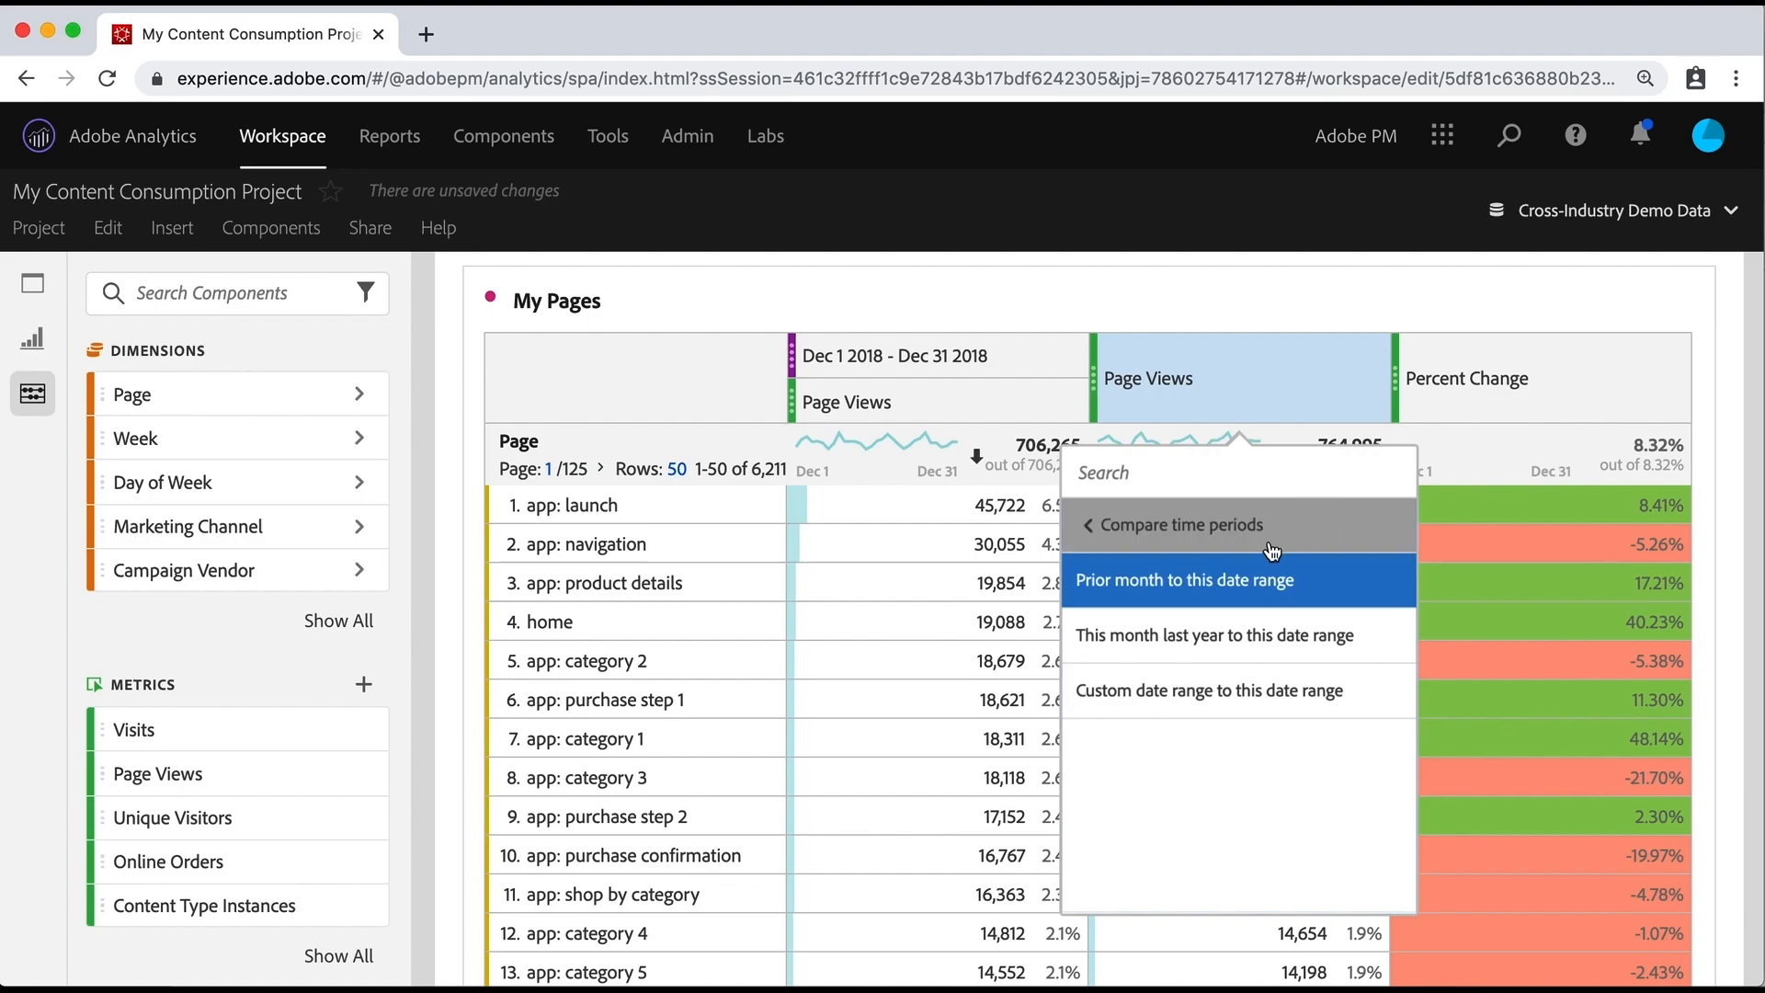
pyautogui.click(1137, 524)
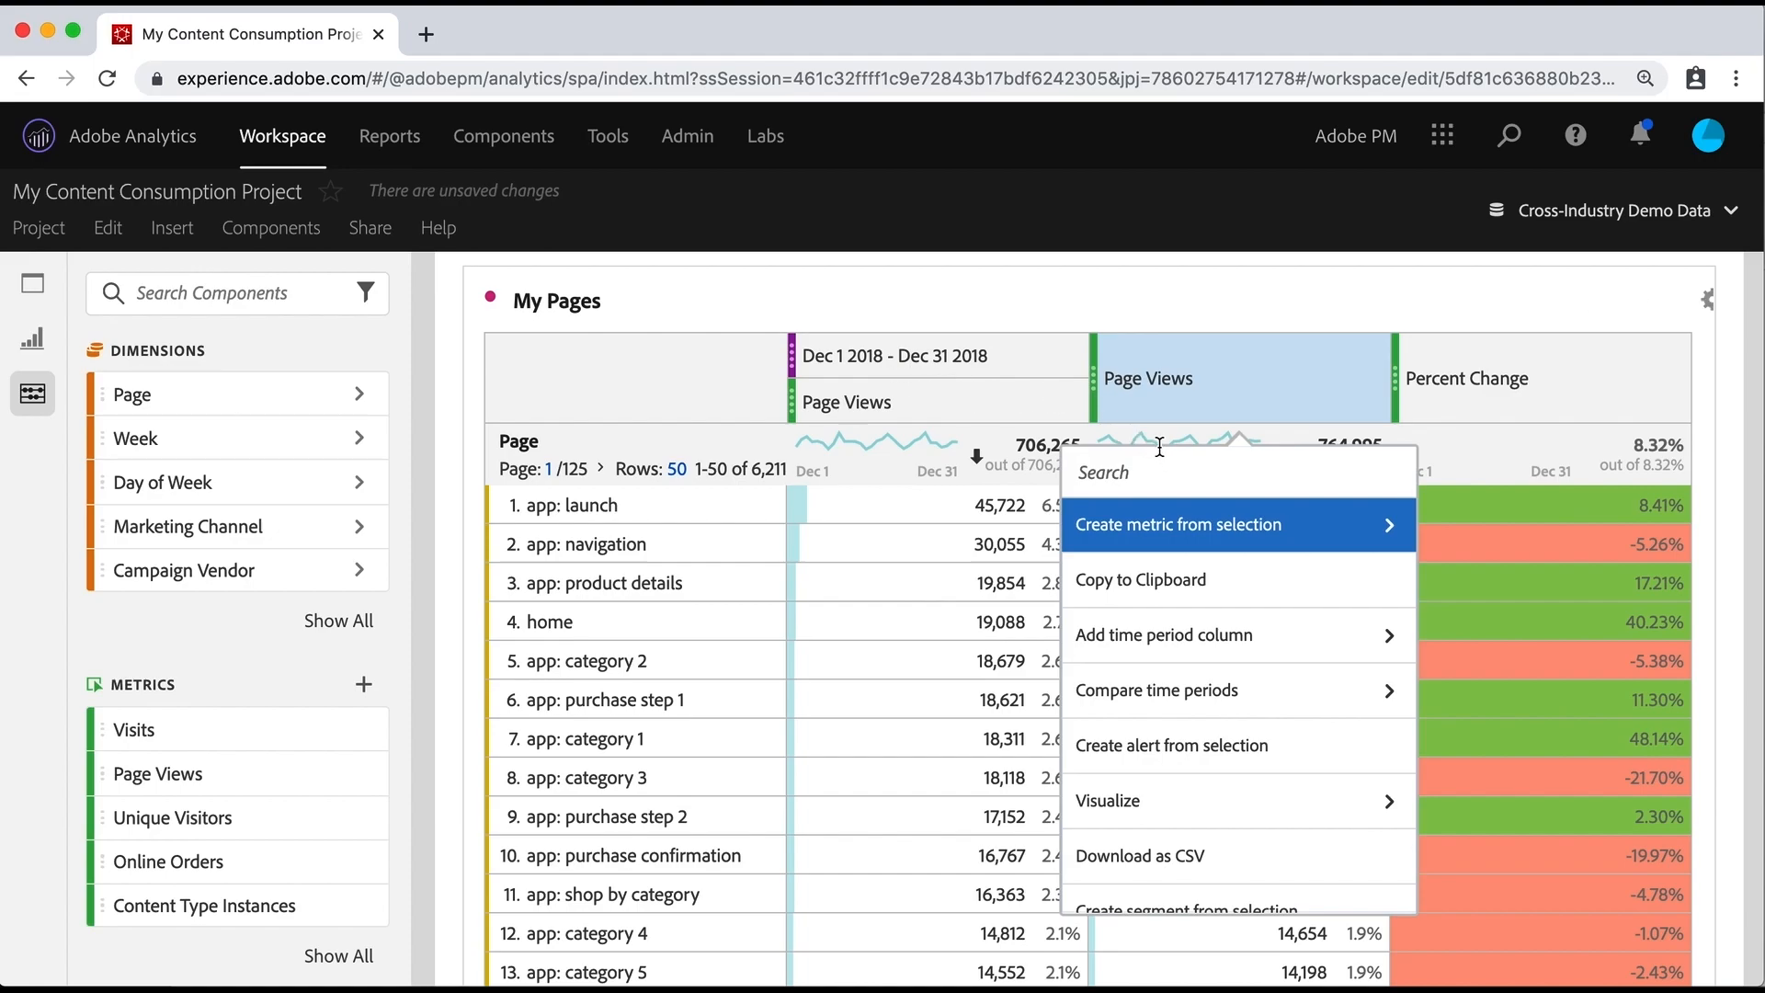
pyautogui.scroll(-2, 1205, 625)
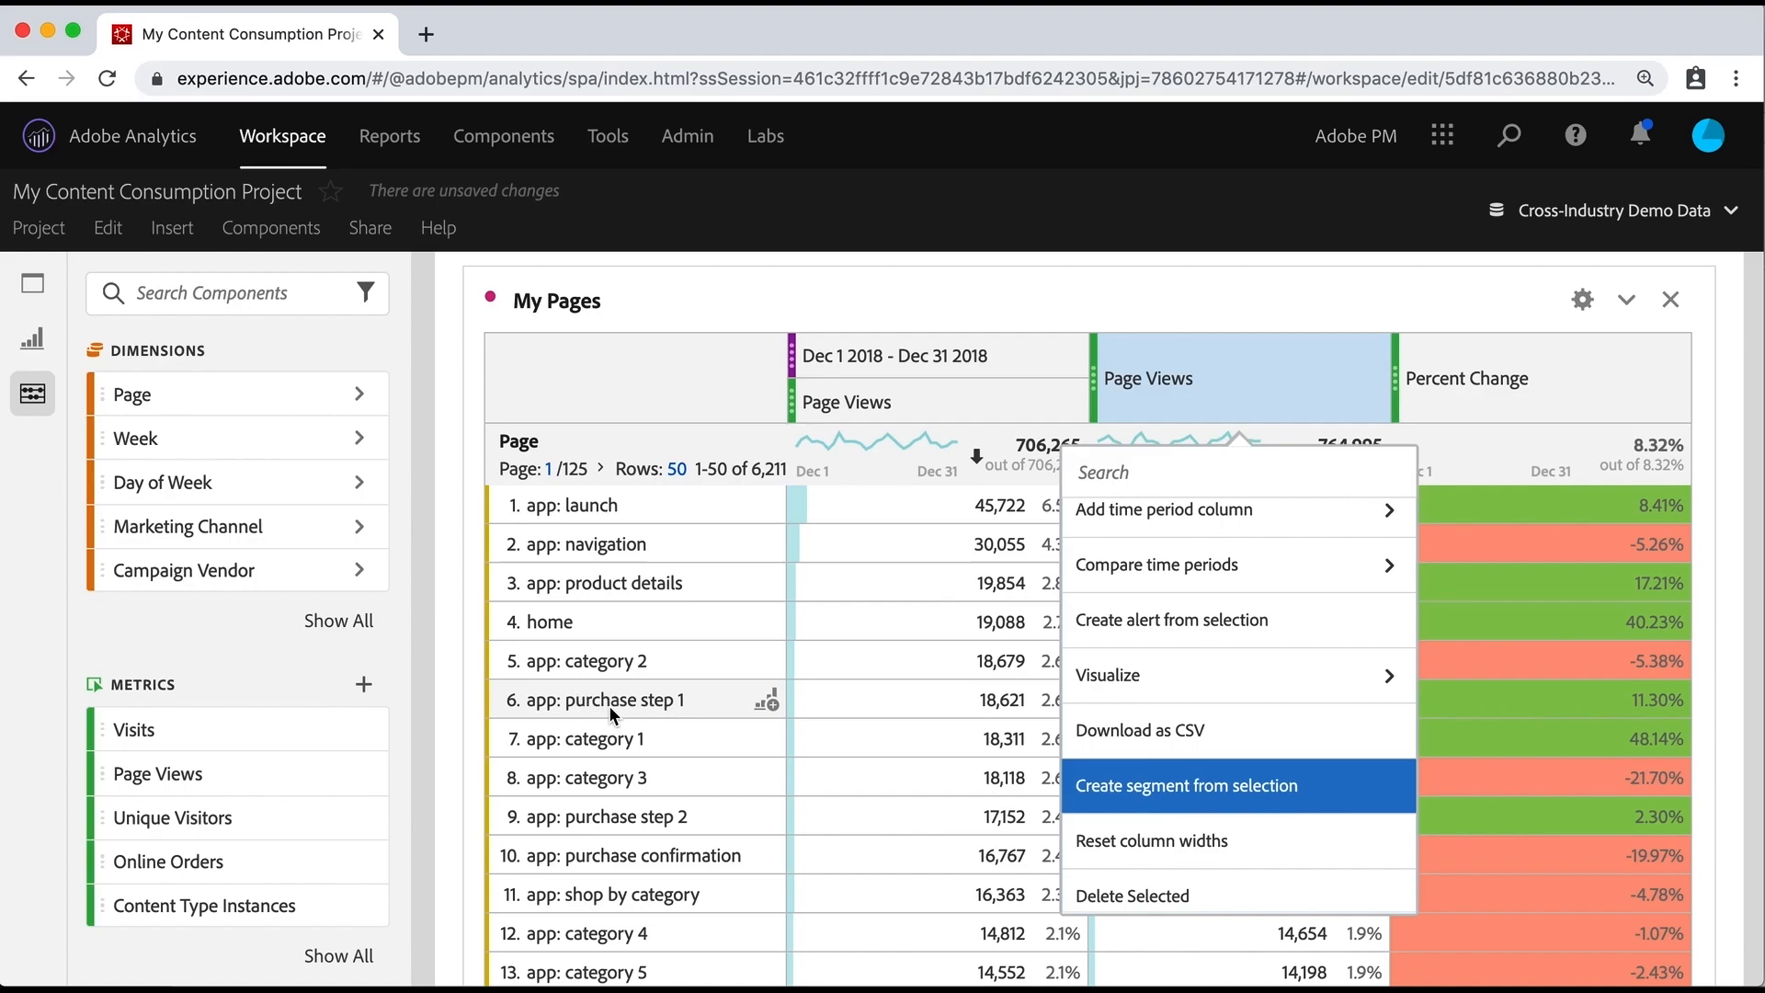
# Step: Try building a segment from the app: purchase step 1 page row, switching its scope to Visit and Visitor, and discard it
pyautogui.rightClick(657, 703)
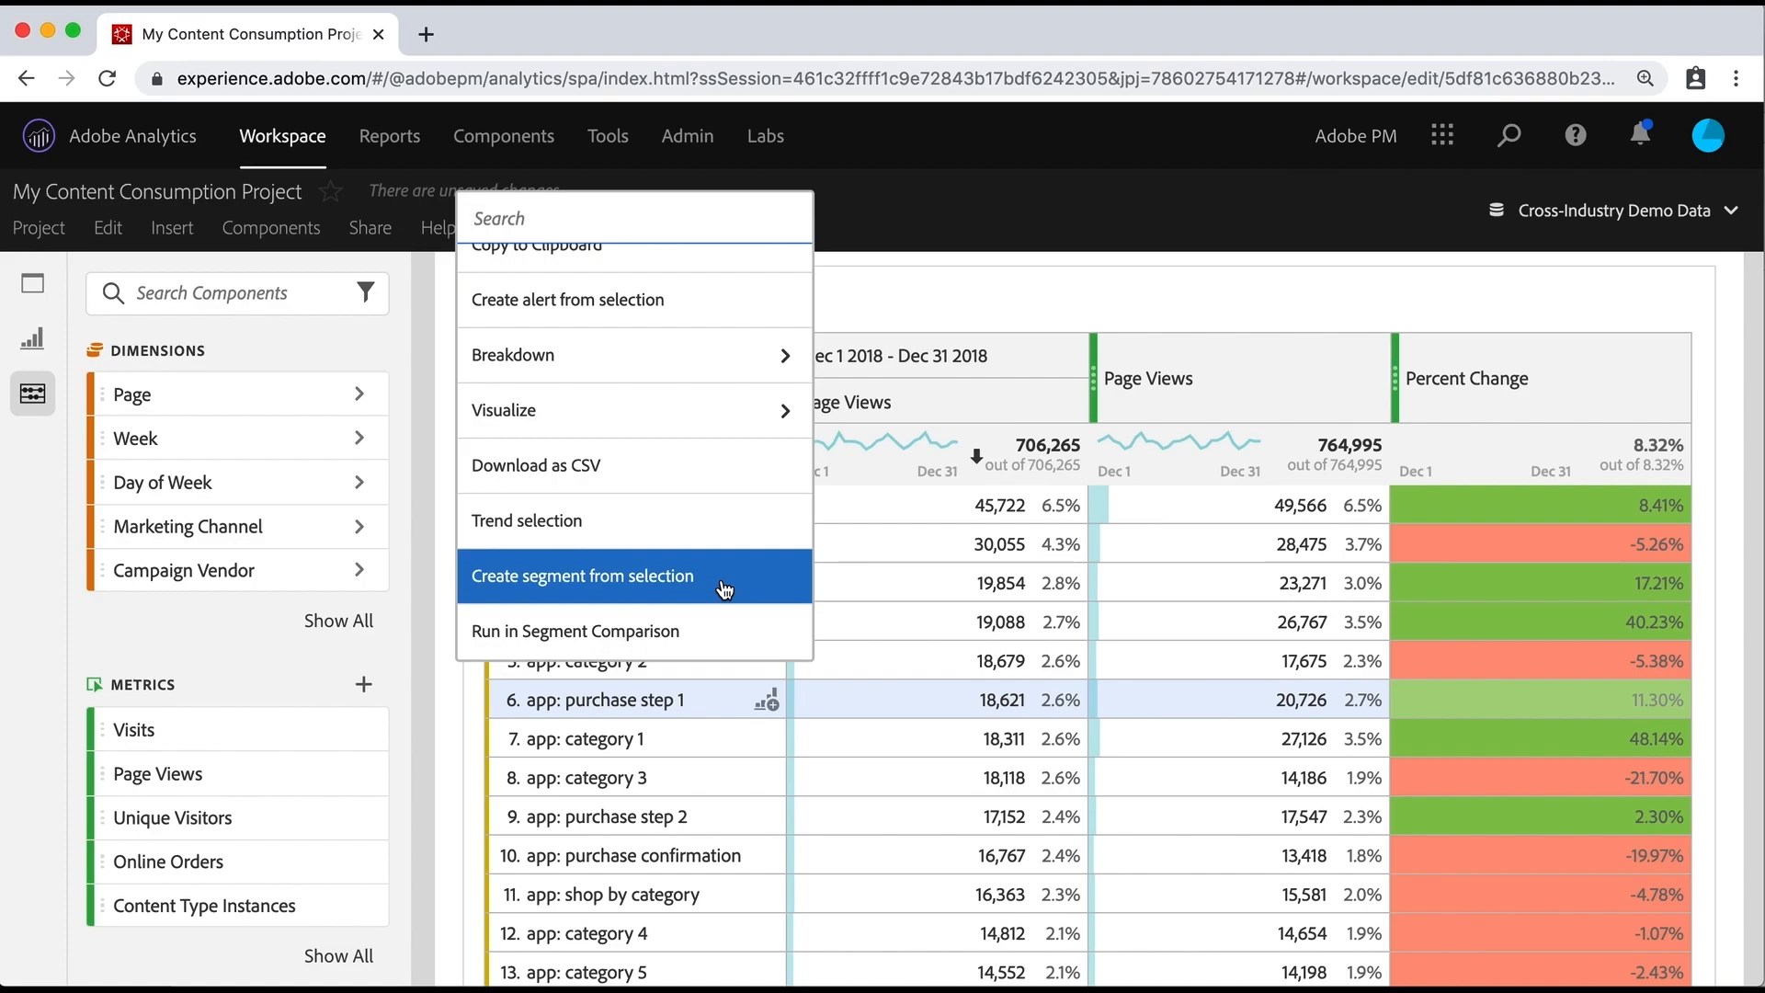
pyautogui.scroll(-6, 289, 554)
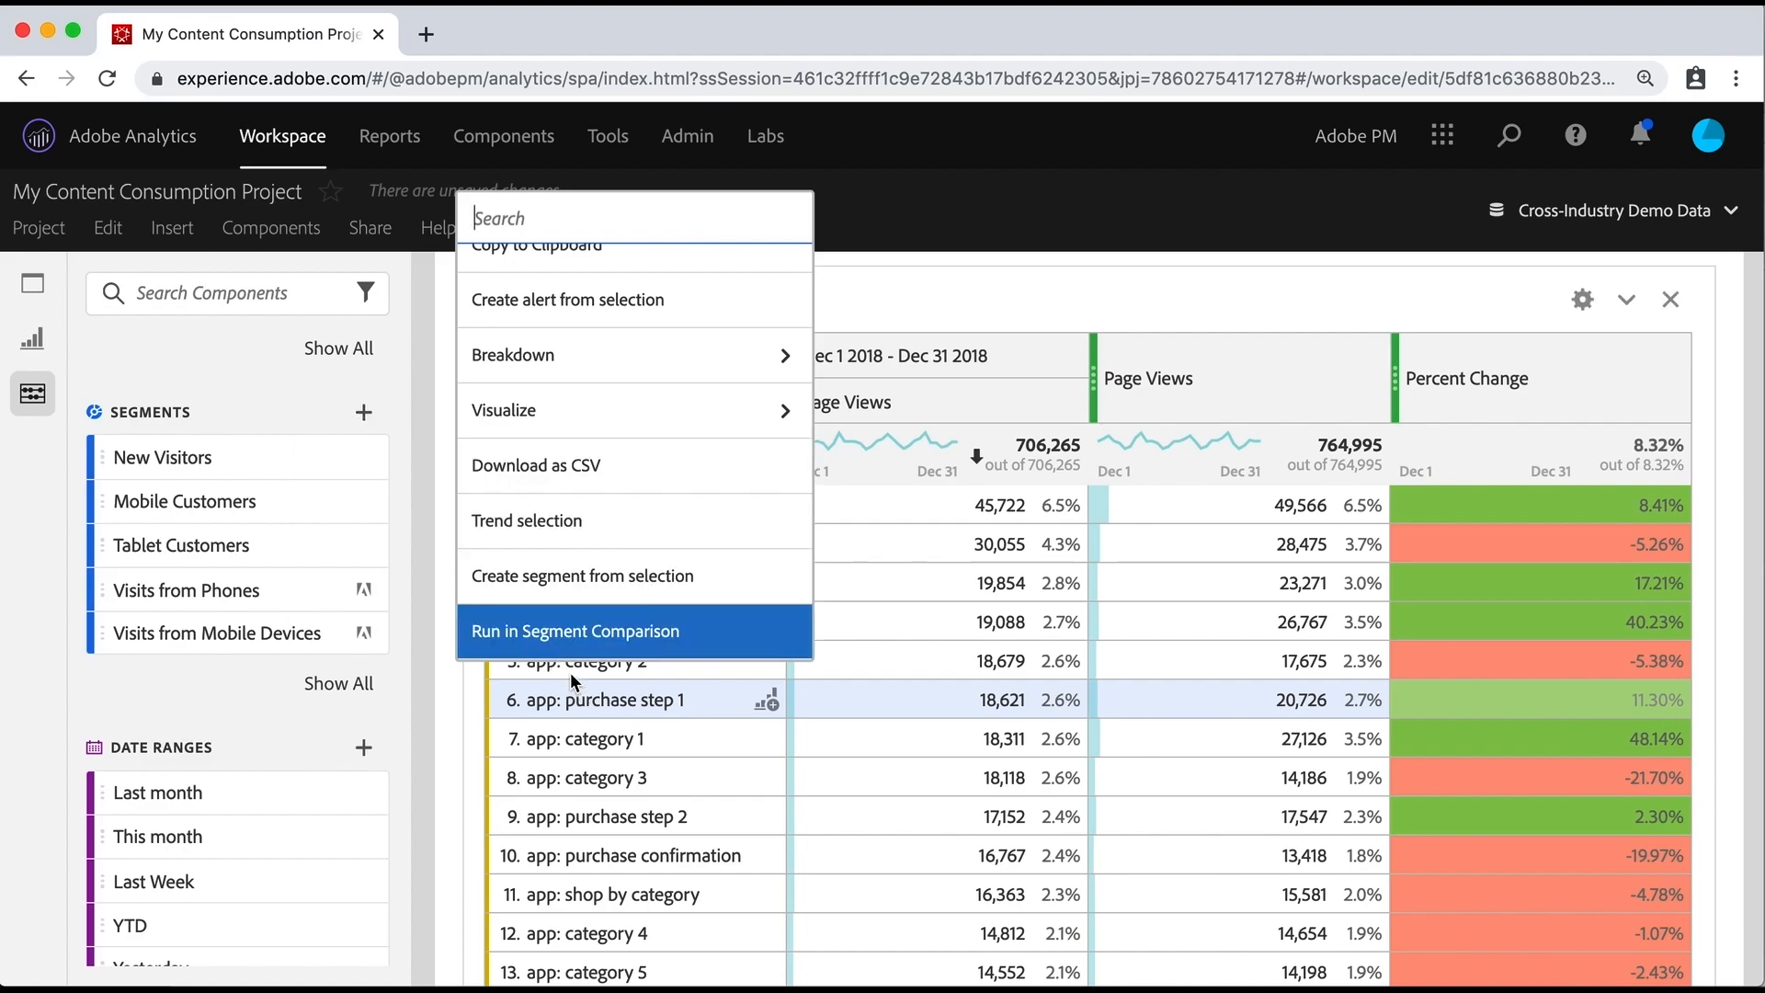
pyautogui.click(585, 587)
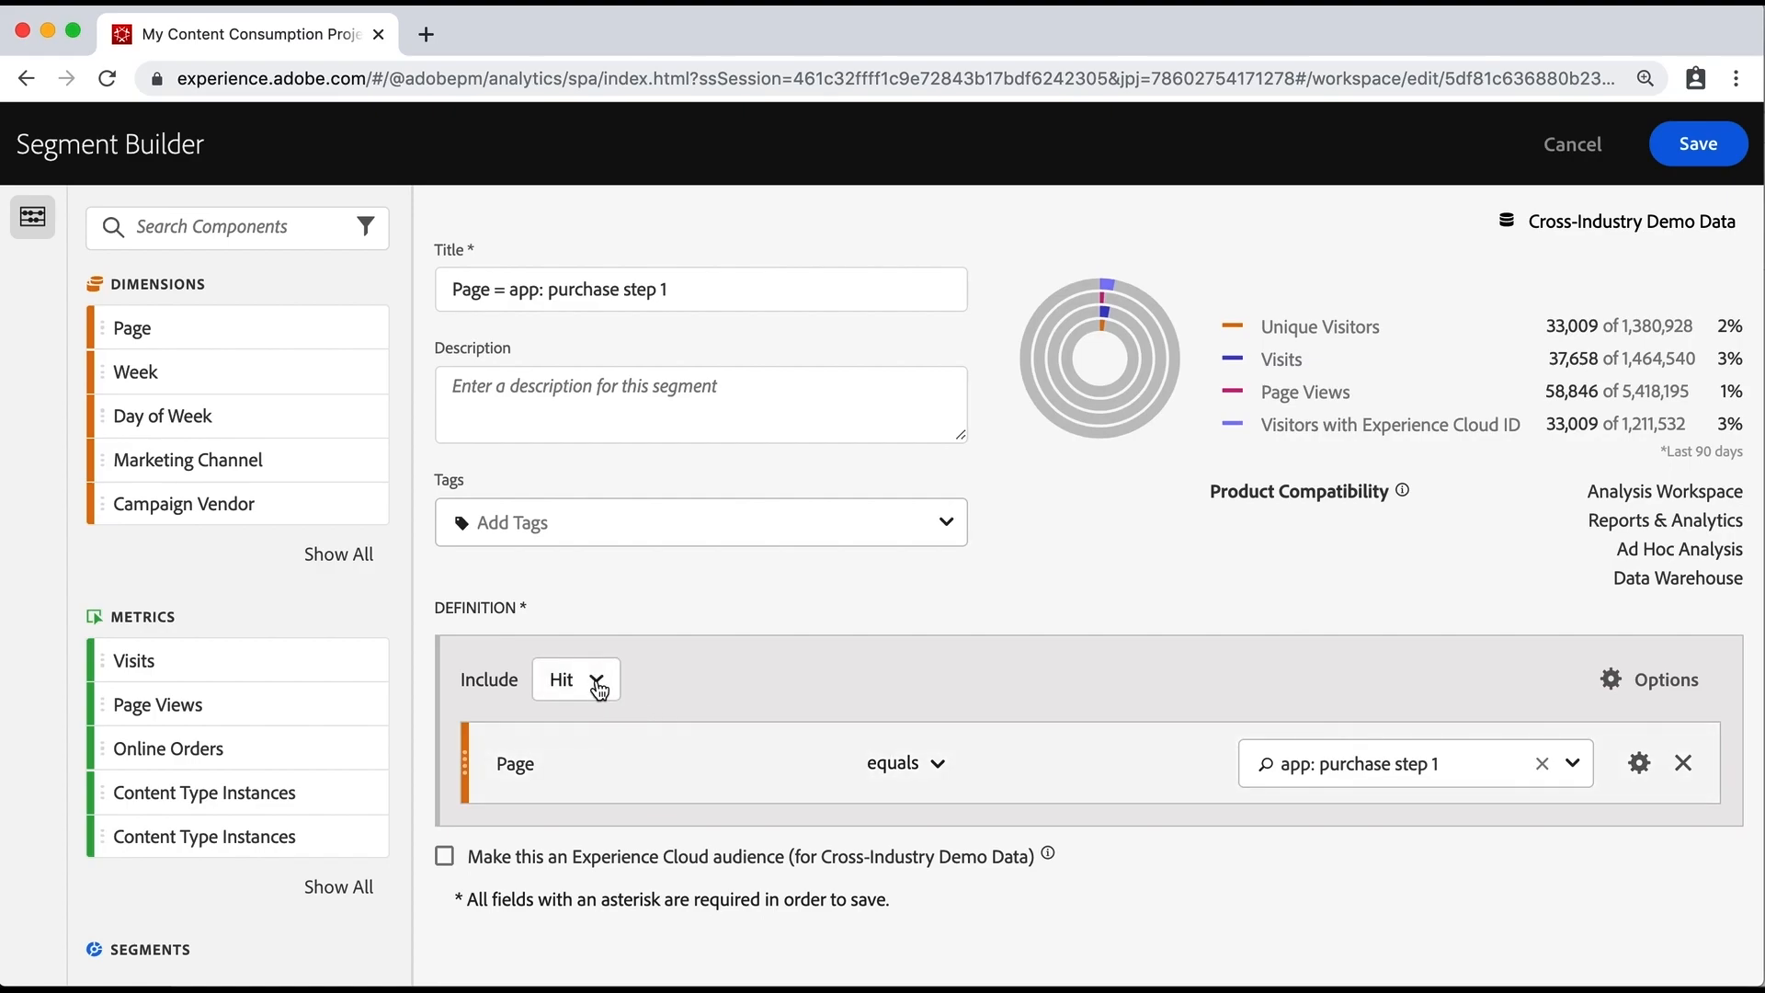
pyautogui.click(598, 689)
pyautogui.click(581, 783)
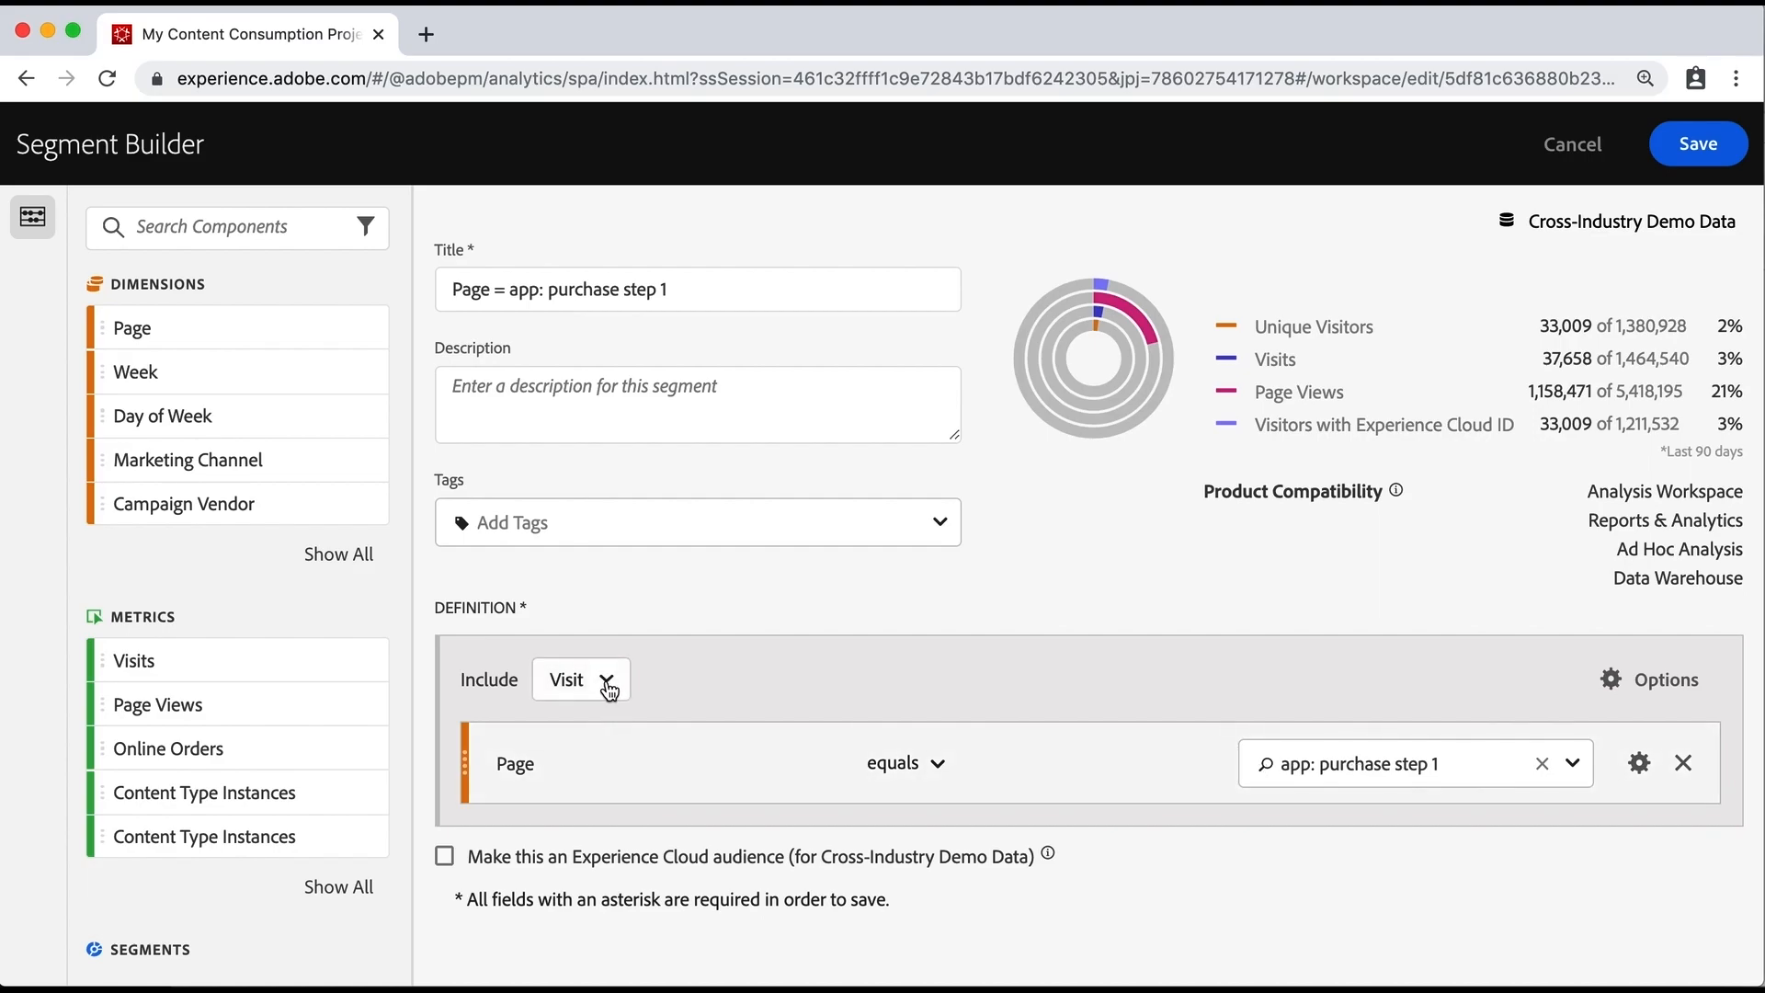
pyautogui.click(605, 688)
pyautogui.click(588, 741)
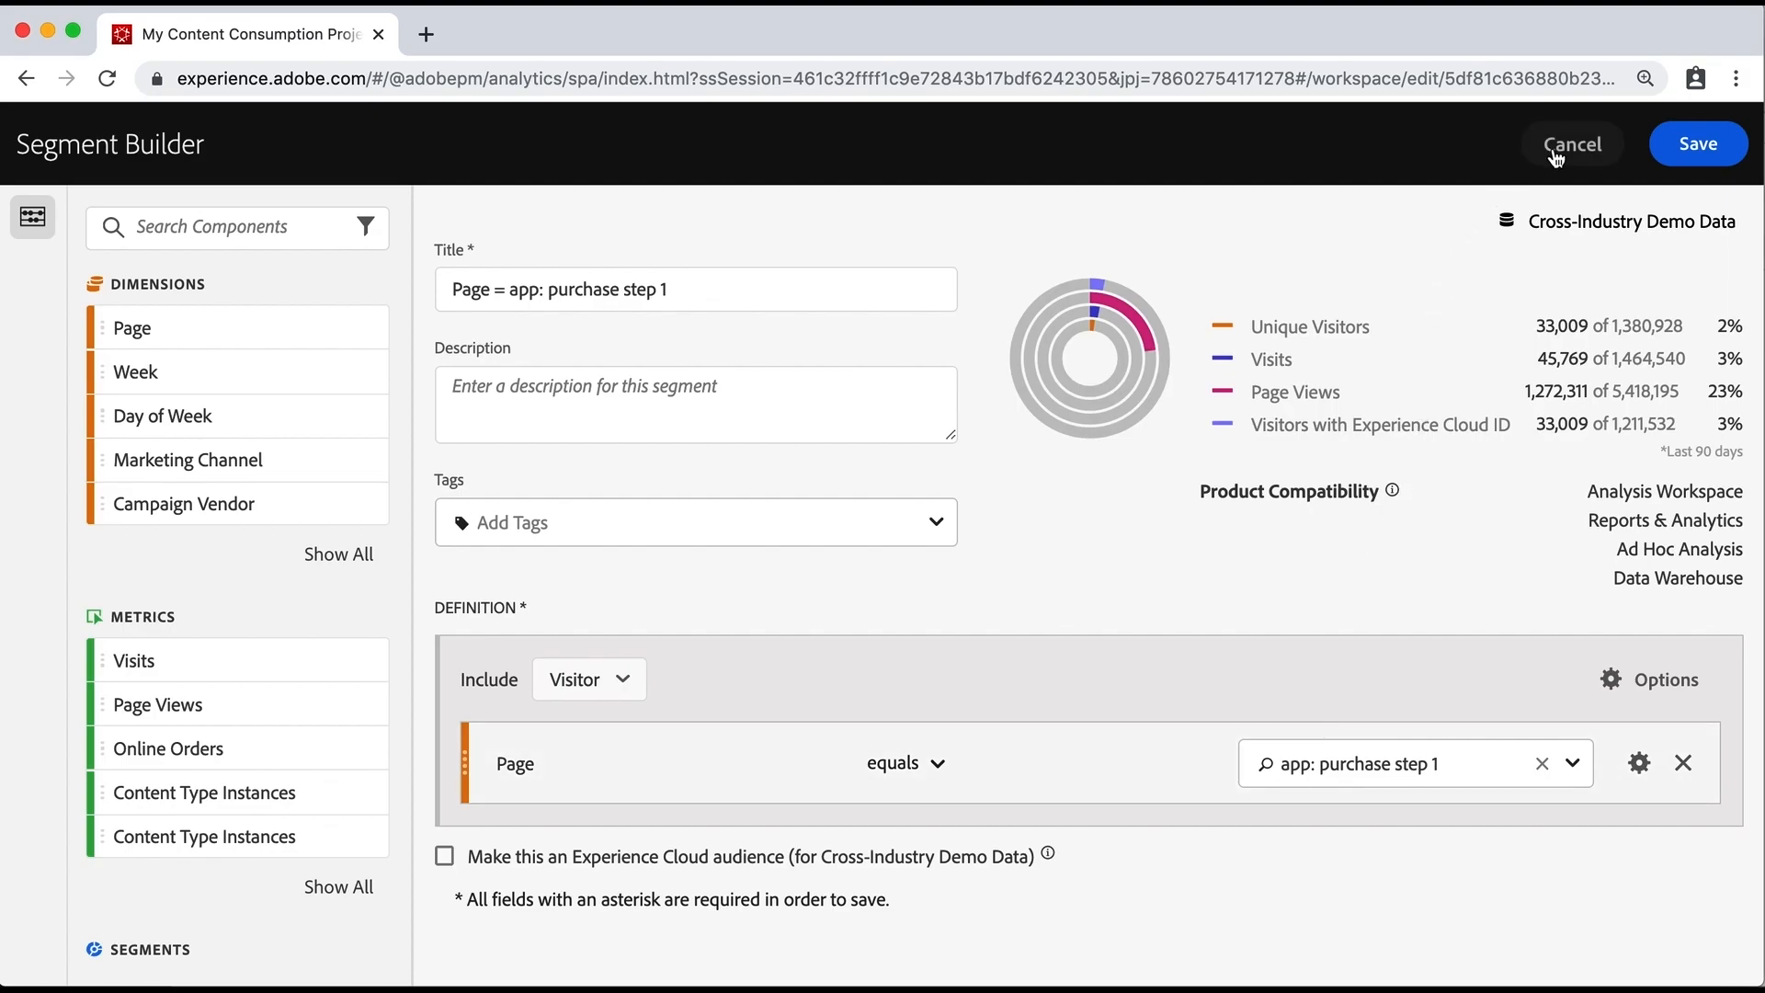
pyautogui.click(1569, 147)
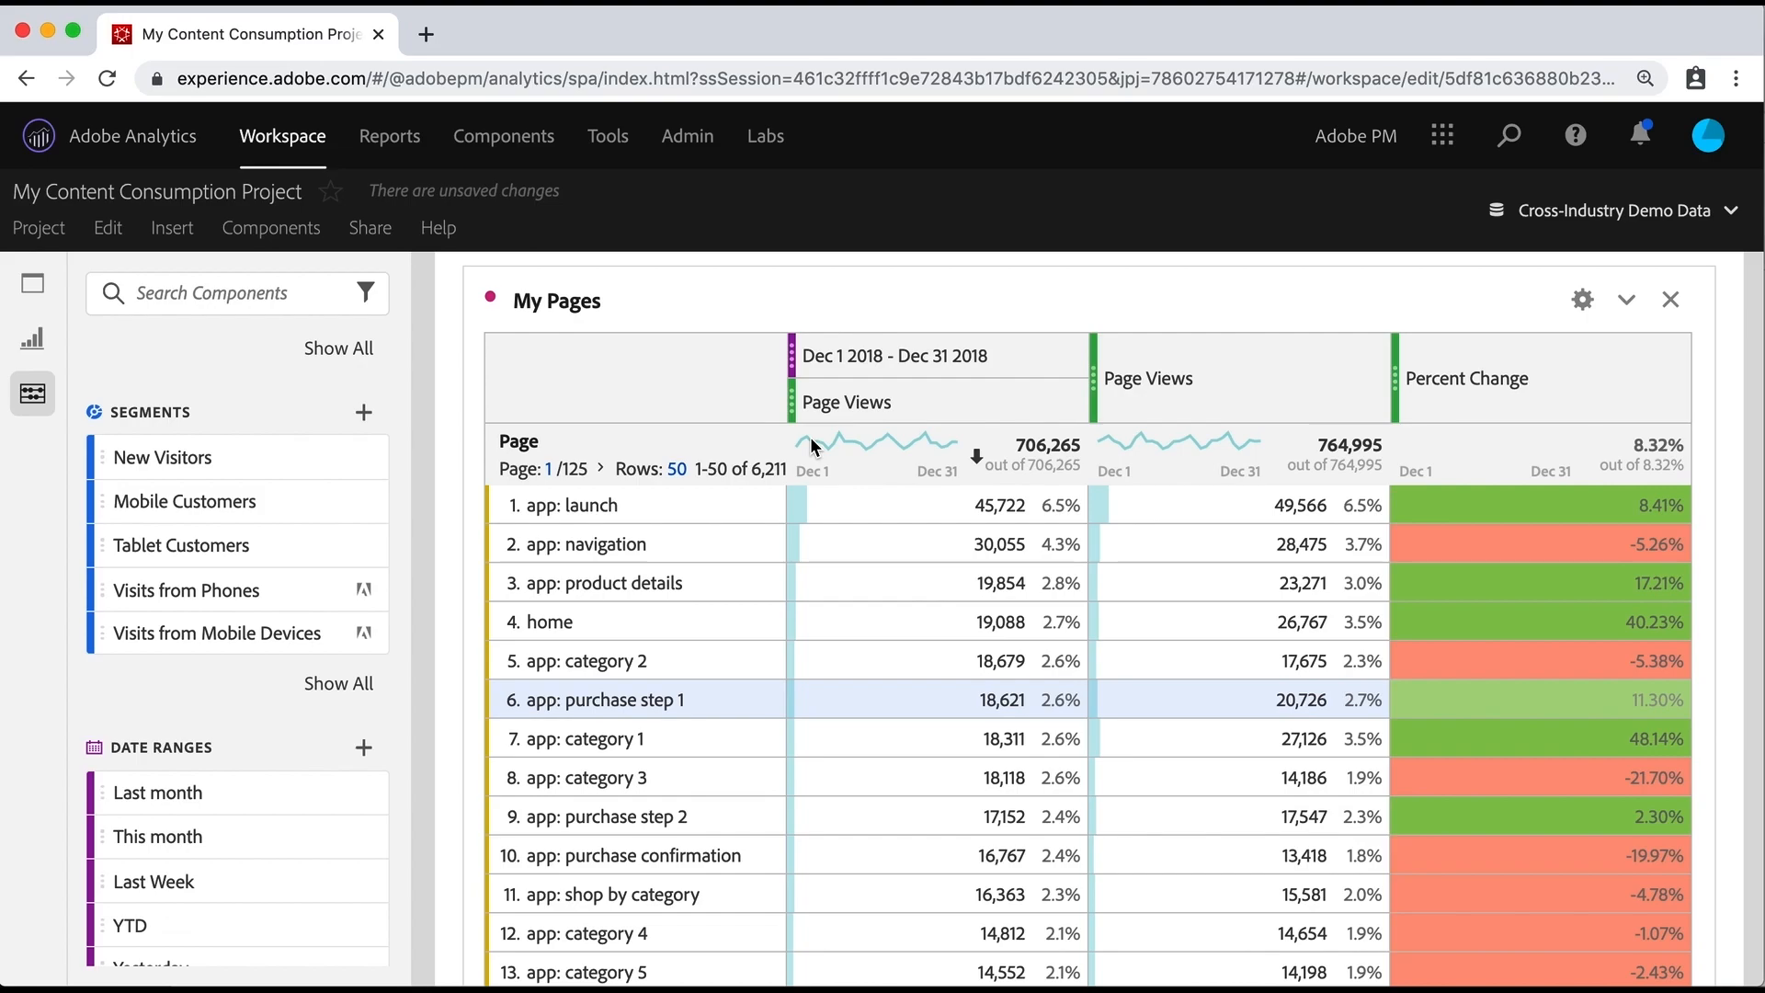
# Step: Examine the choices in the Content Consumption panel's Segments and Marketing Channel filters
pyautogui.scroll(20, 812, 445)
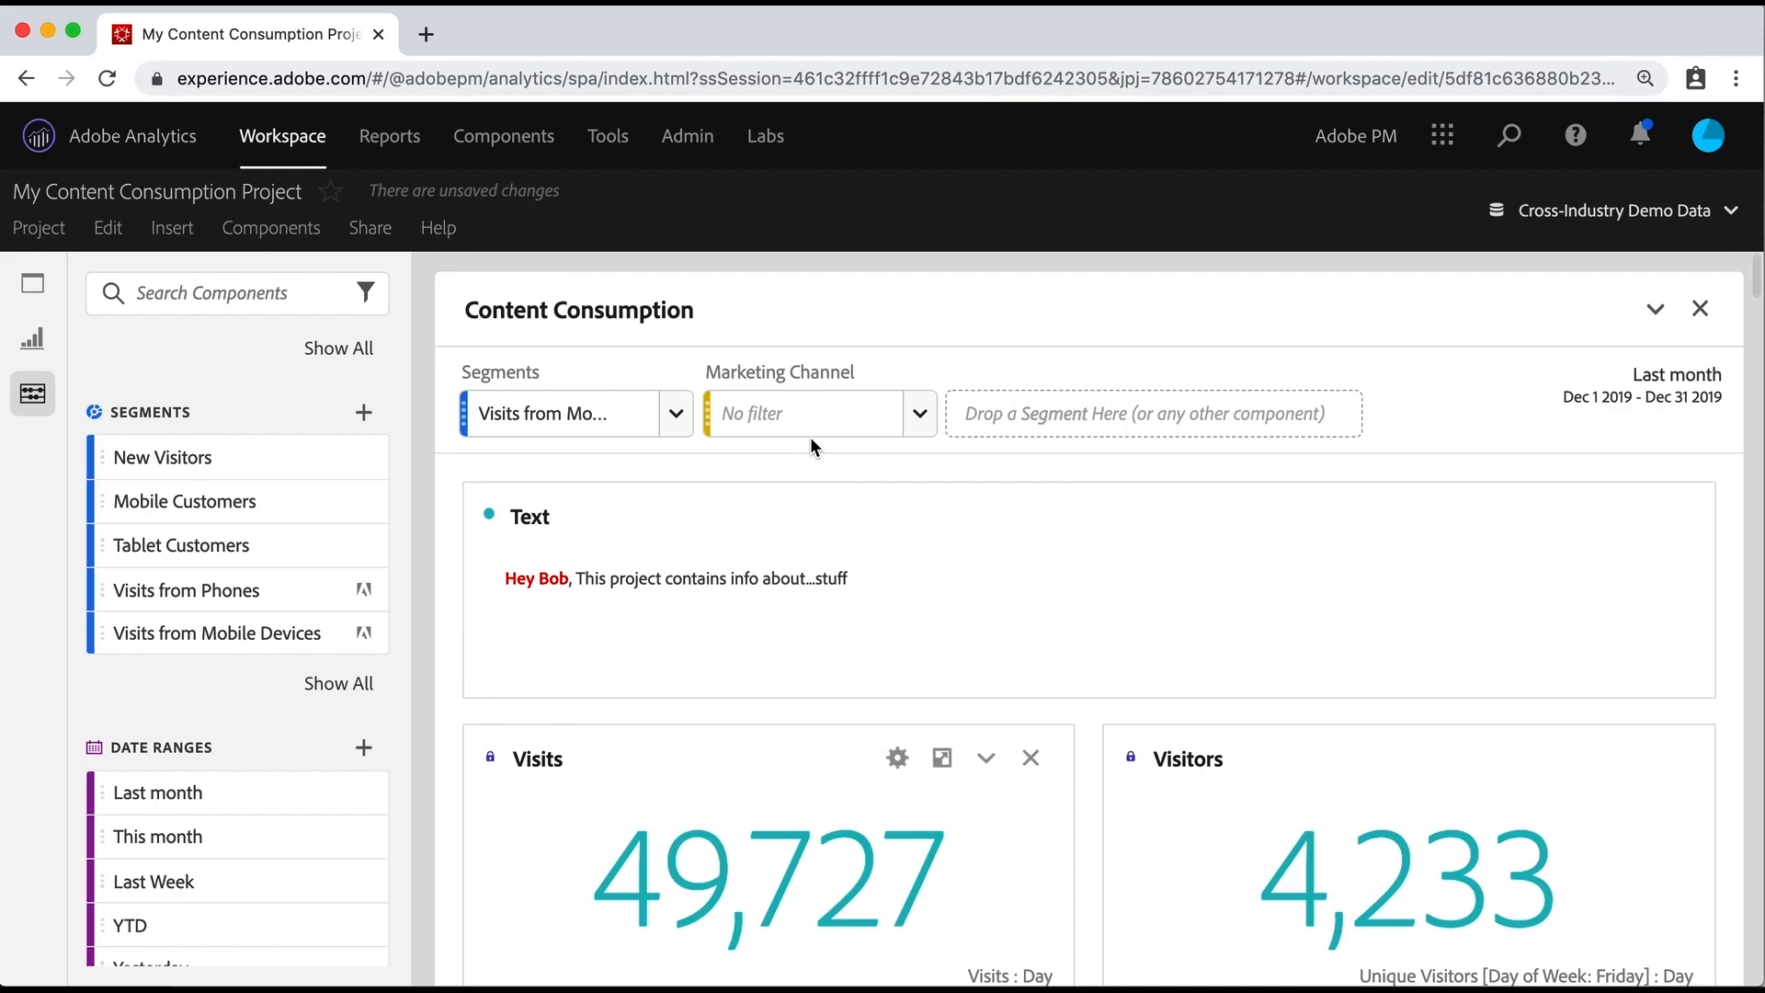
pyautogui.click(677, 418)
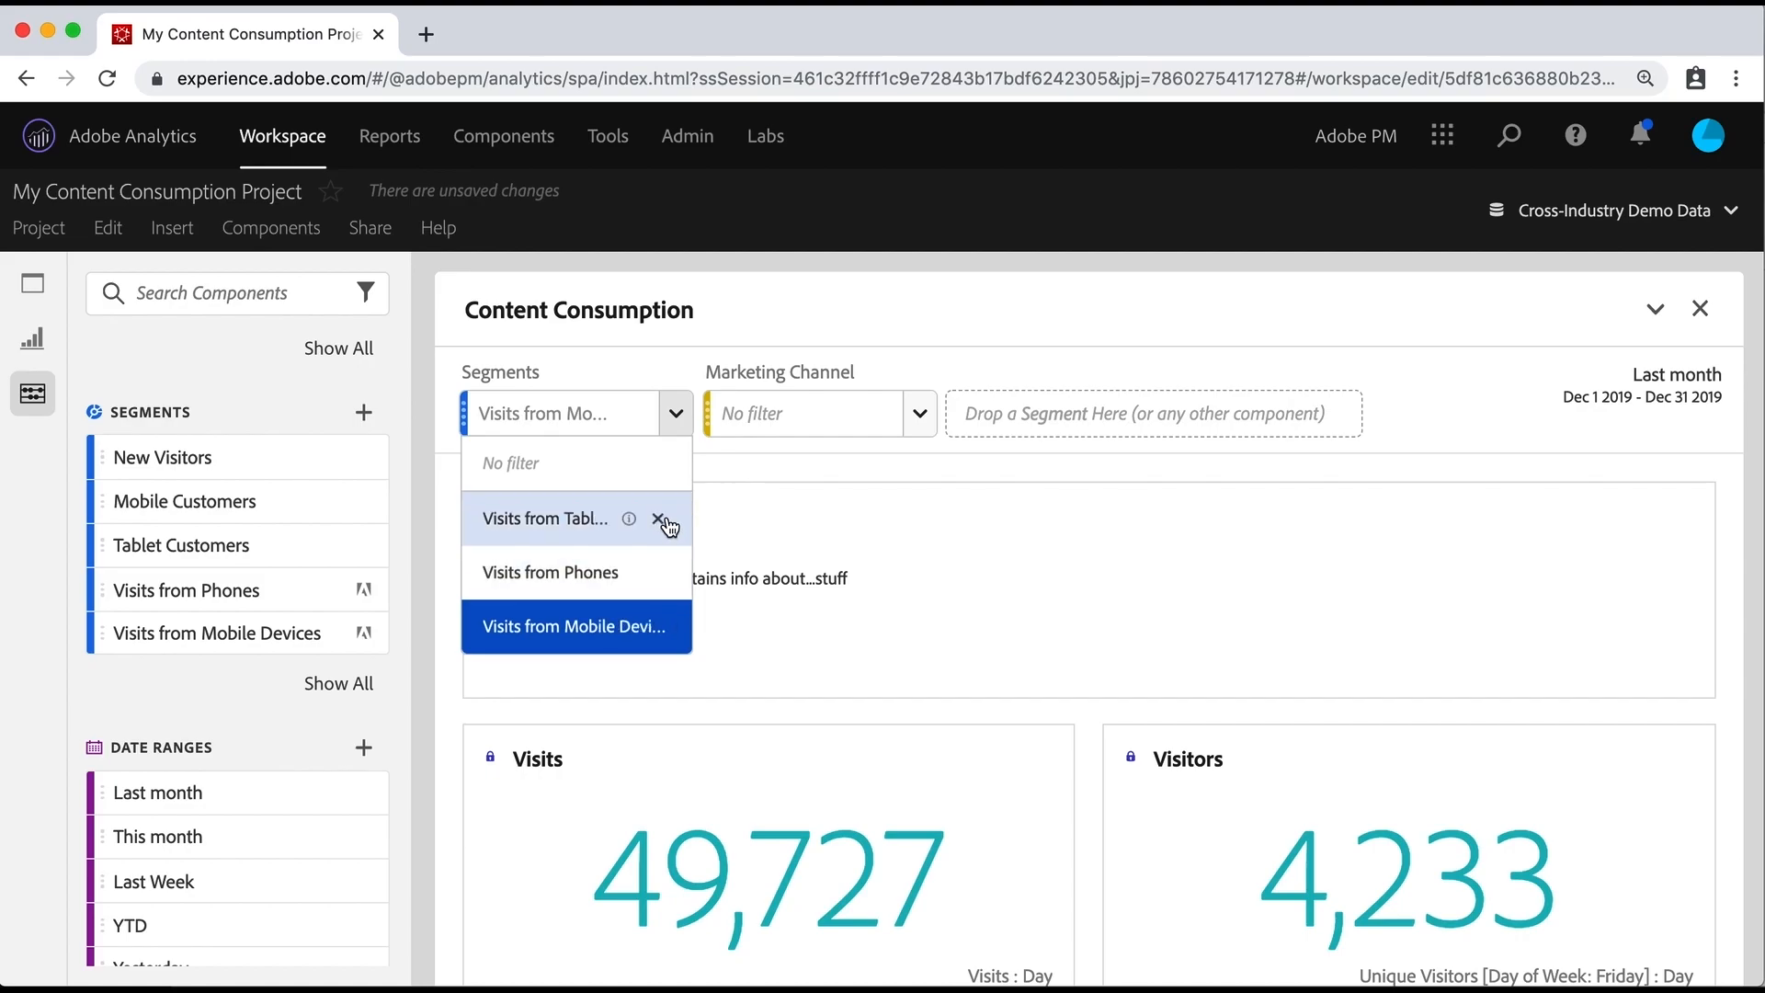
pyautogui.click(919, 414)
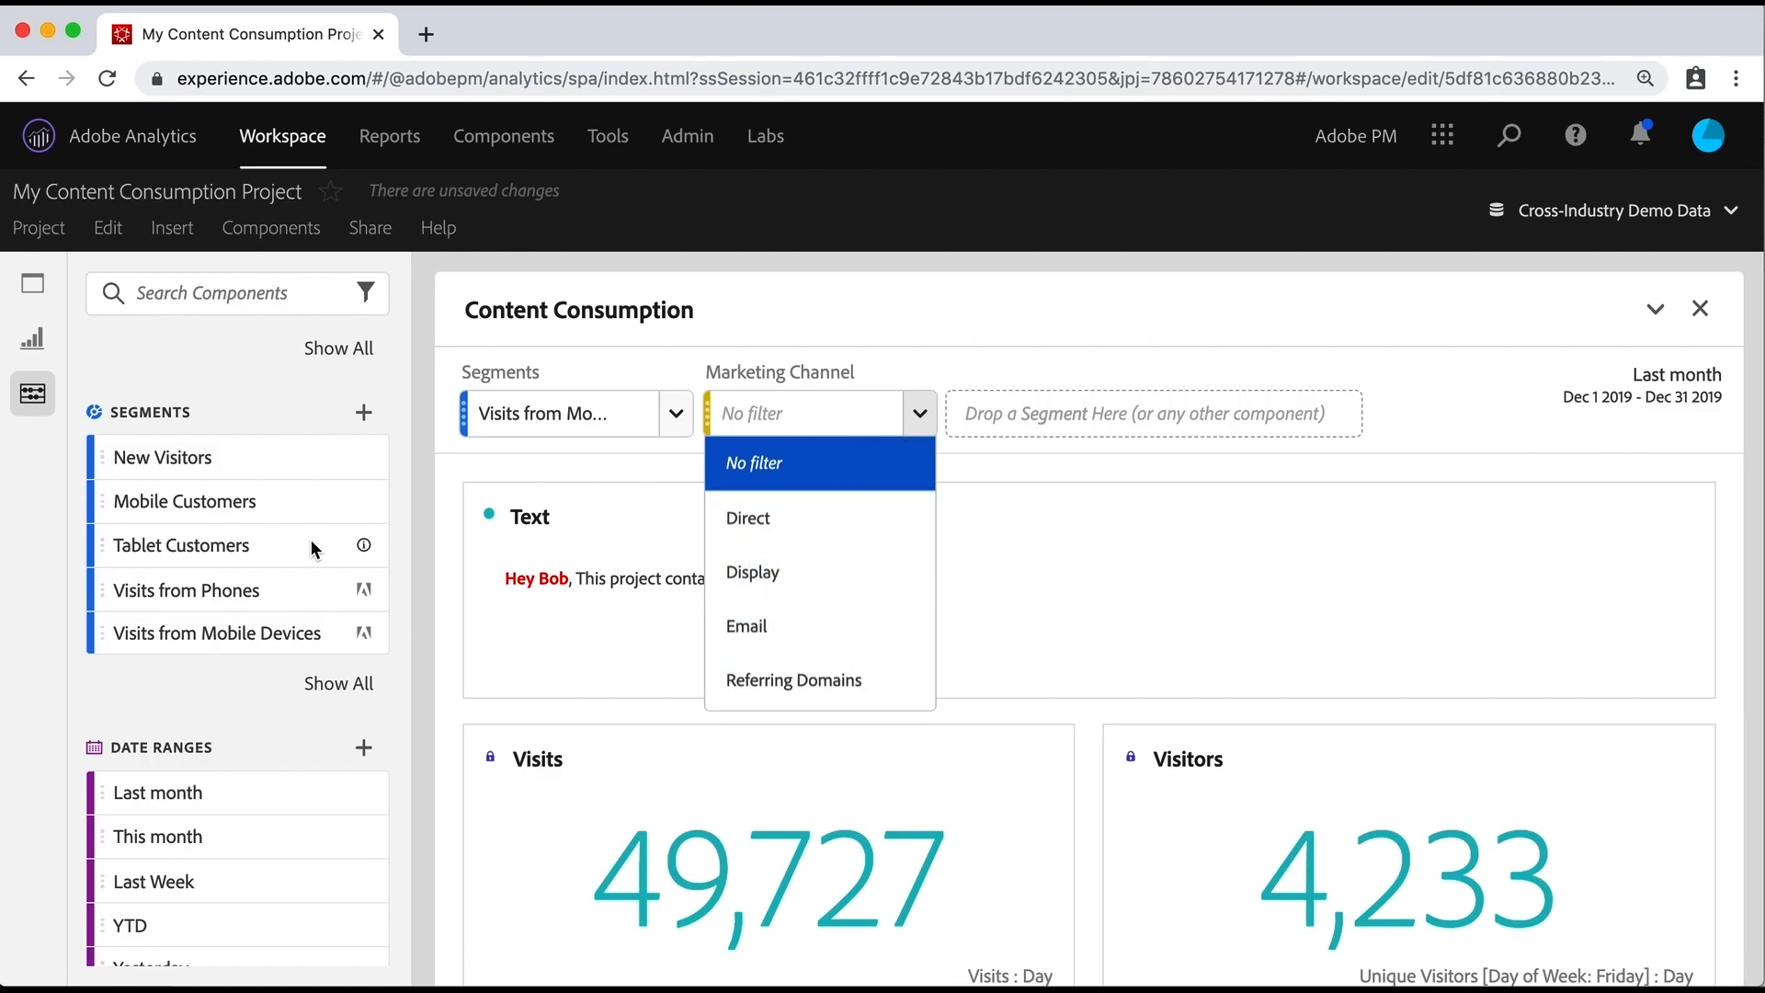
# Step: Add the Last month, This month, Last Week, YTD and Yesterday date ranges to the Content Consumption panel as one filter
pyautogui.scroll(-2, 233, 569)
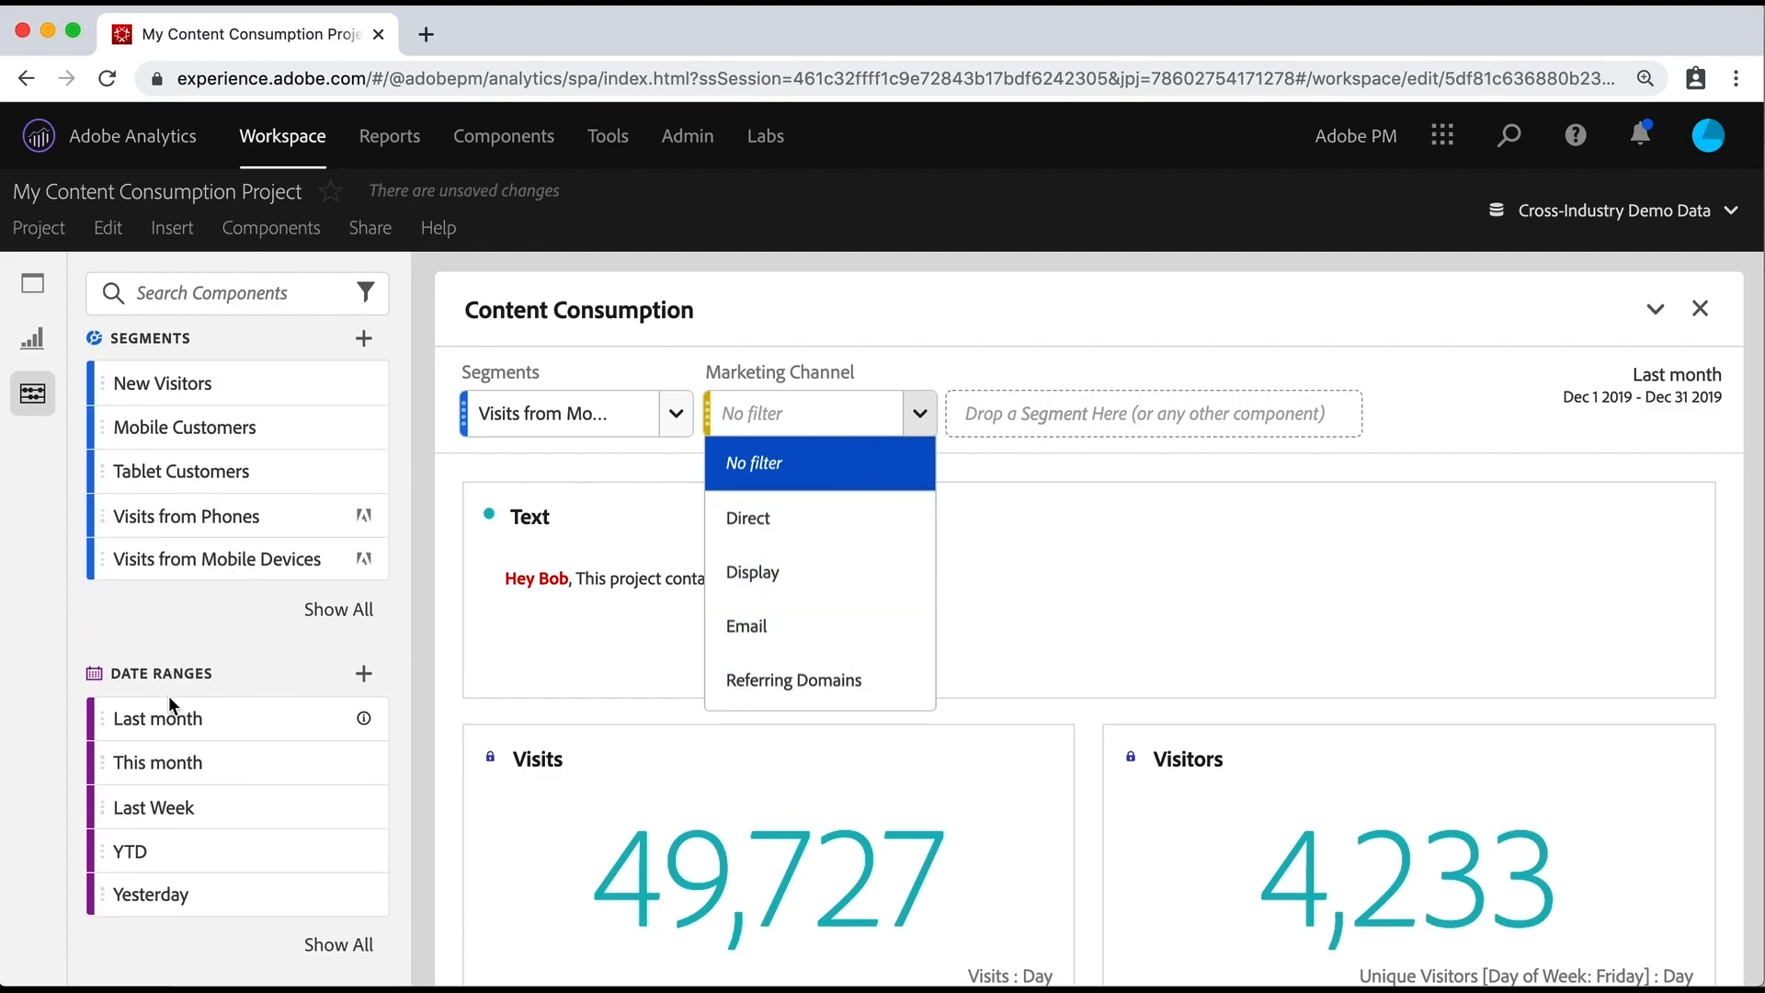
pyautogui.click(161, 719)
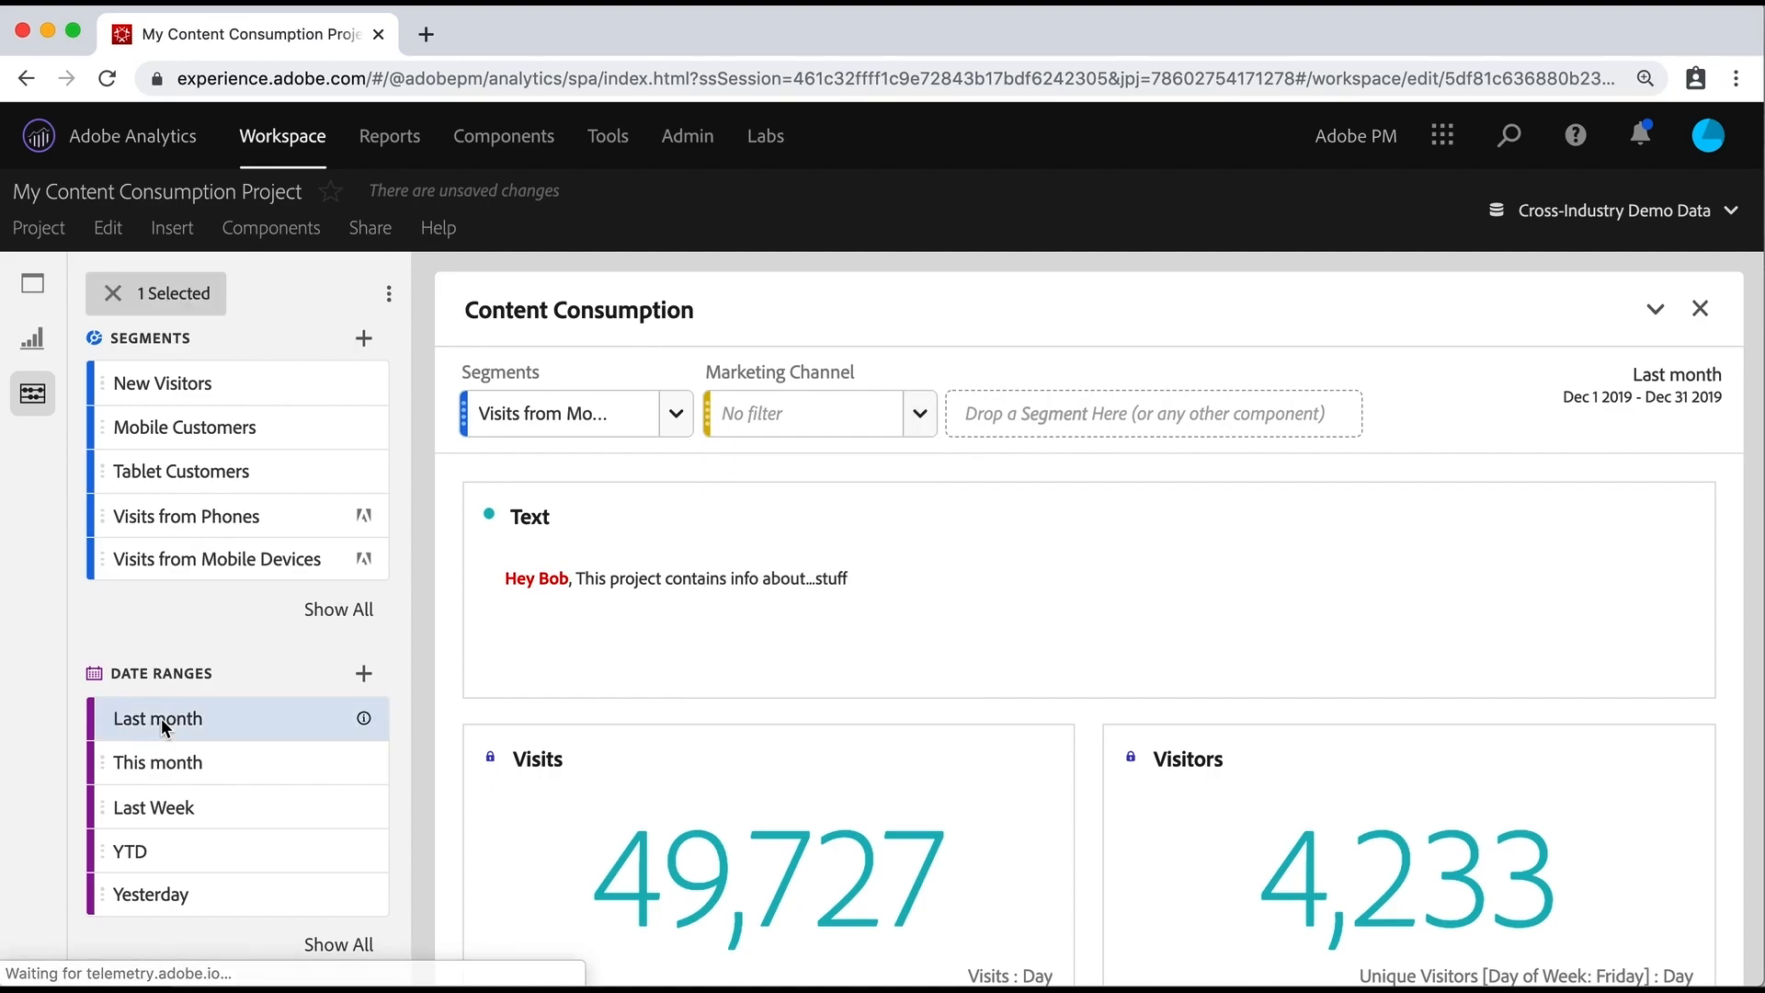
pyautogui.keyDown('shift'); pyautogui.click(173, 894); pyautogui.keyUp('shift')
pyautogui.moveTo(213, 815); pyautogui.dragTo(1074, 418)
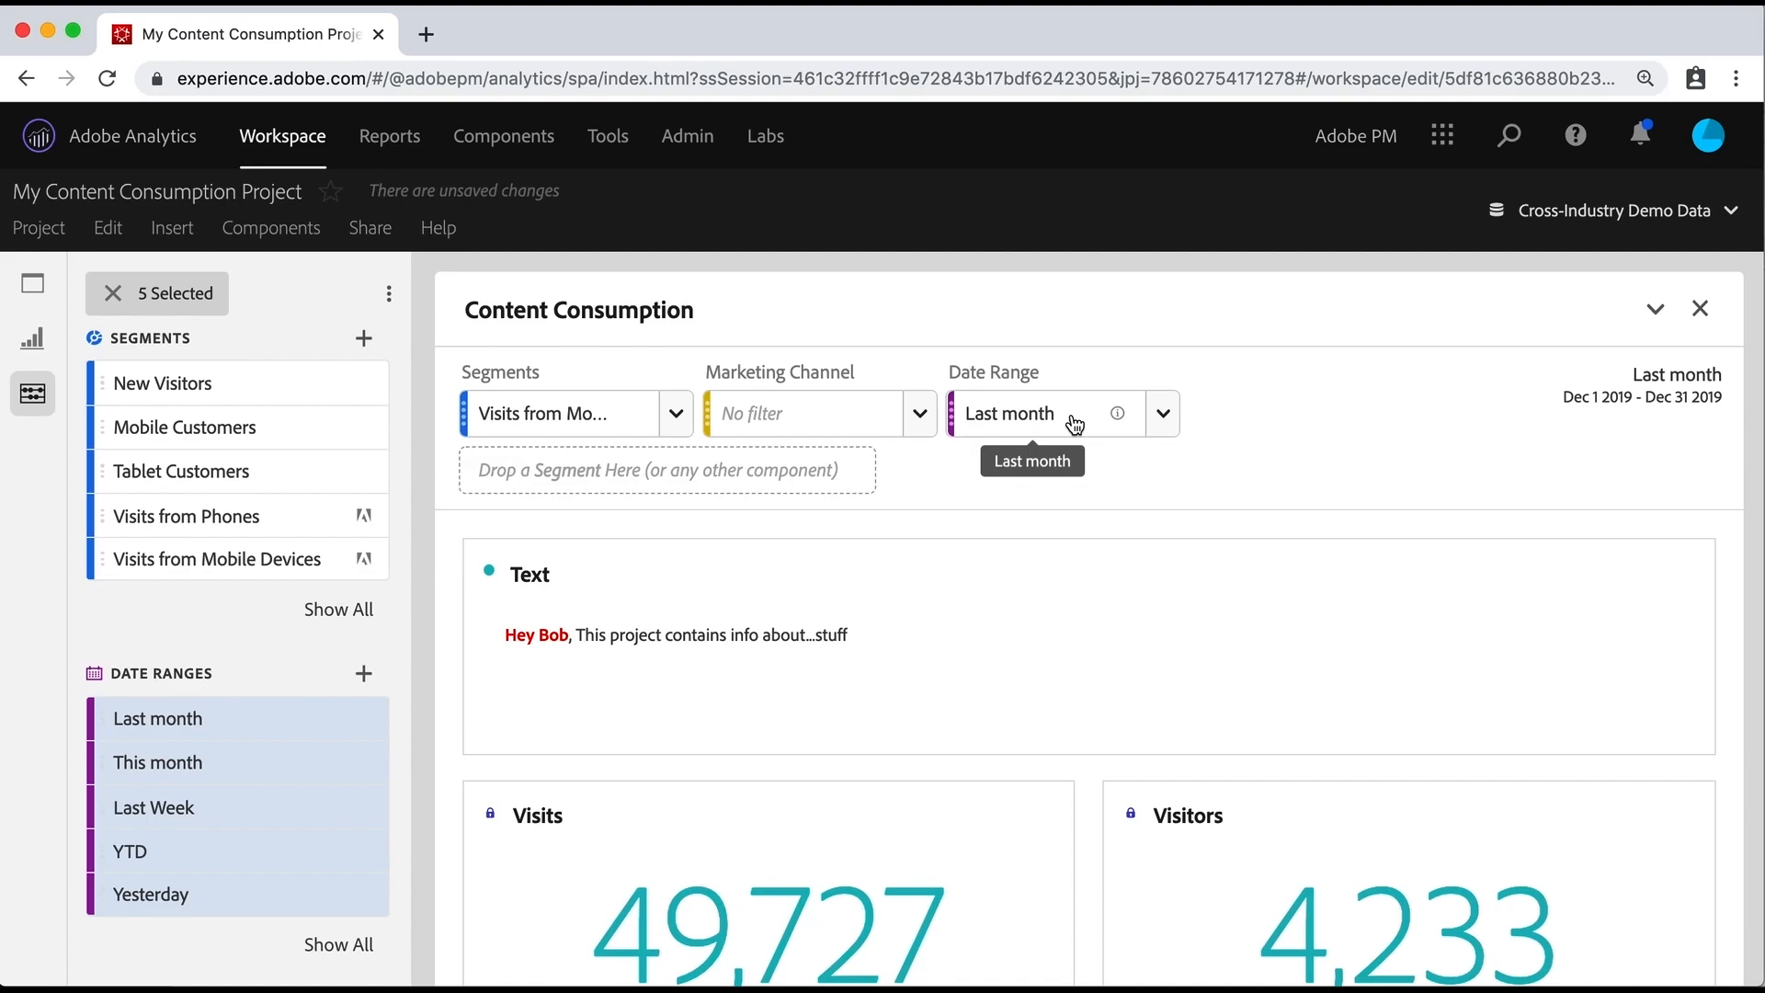
# Step: Set the panel's Date Range filter to Last Week and clear the selection in the component list
pyautogui.click(1163, 418)
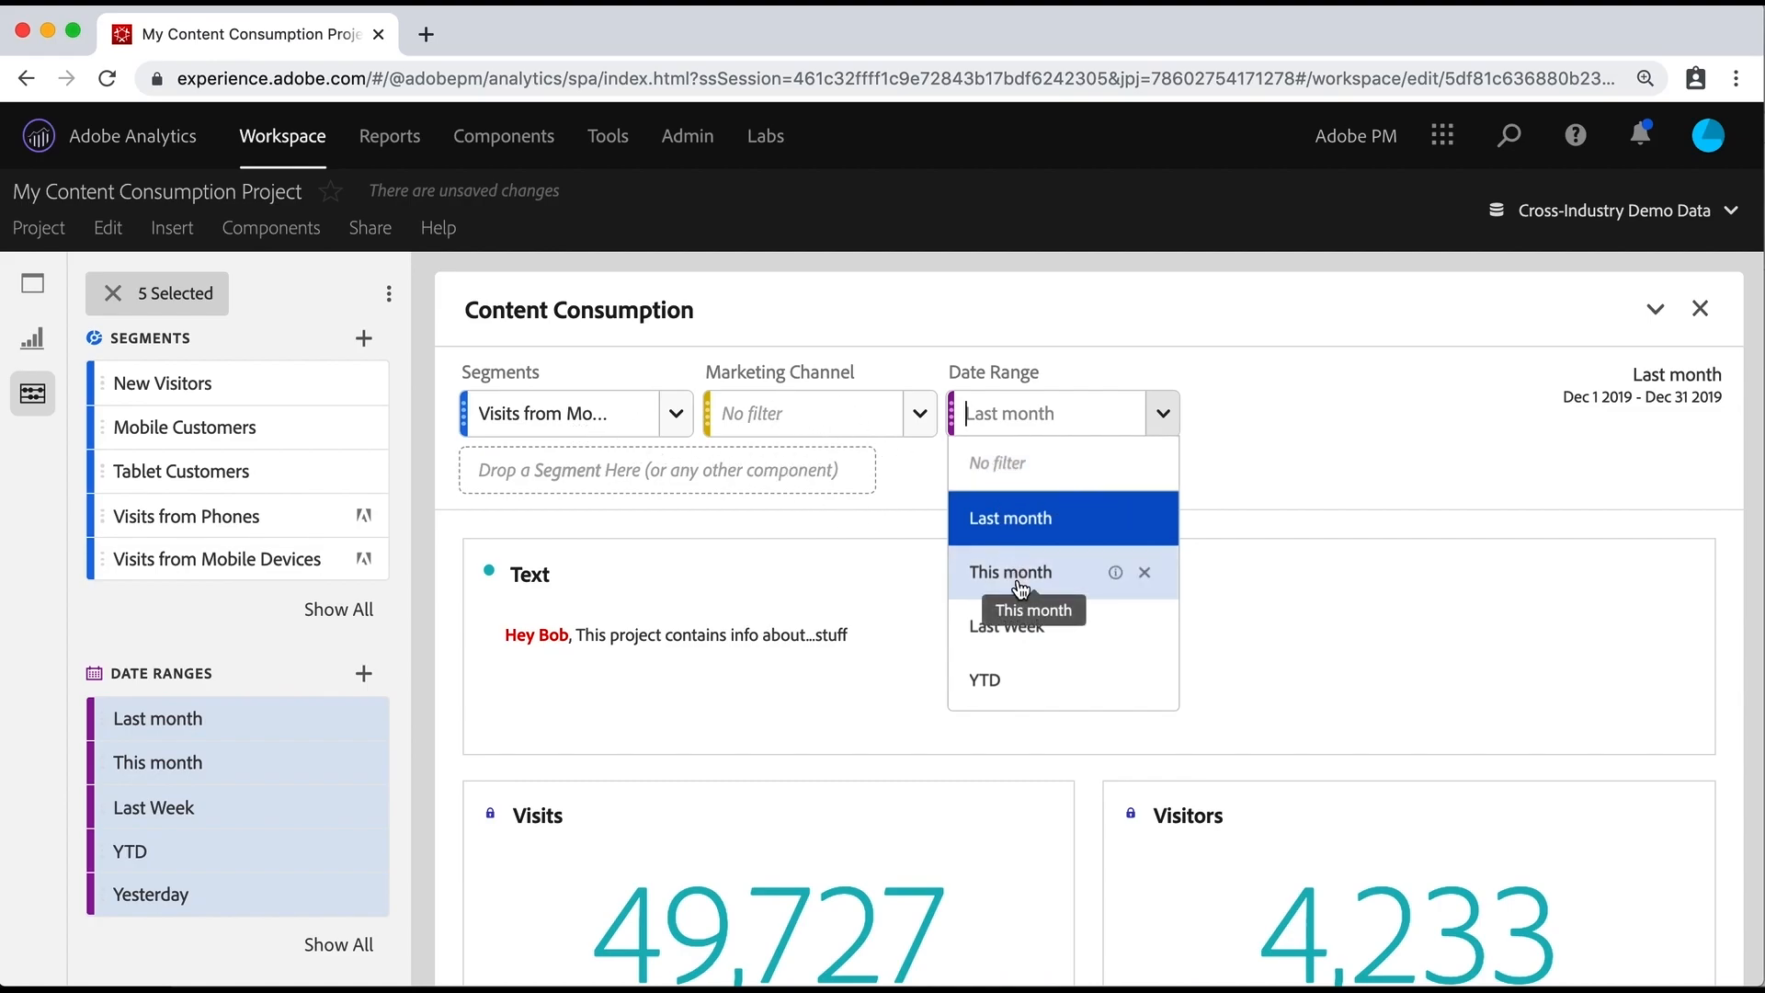
pyautogui.click(1031, 632)
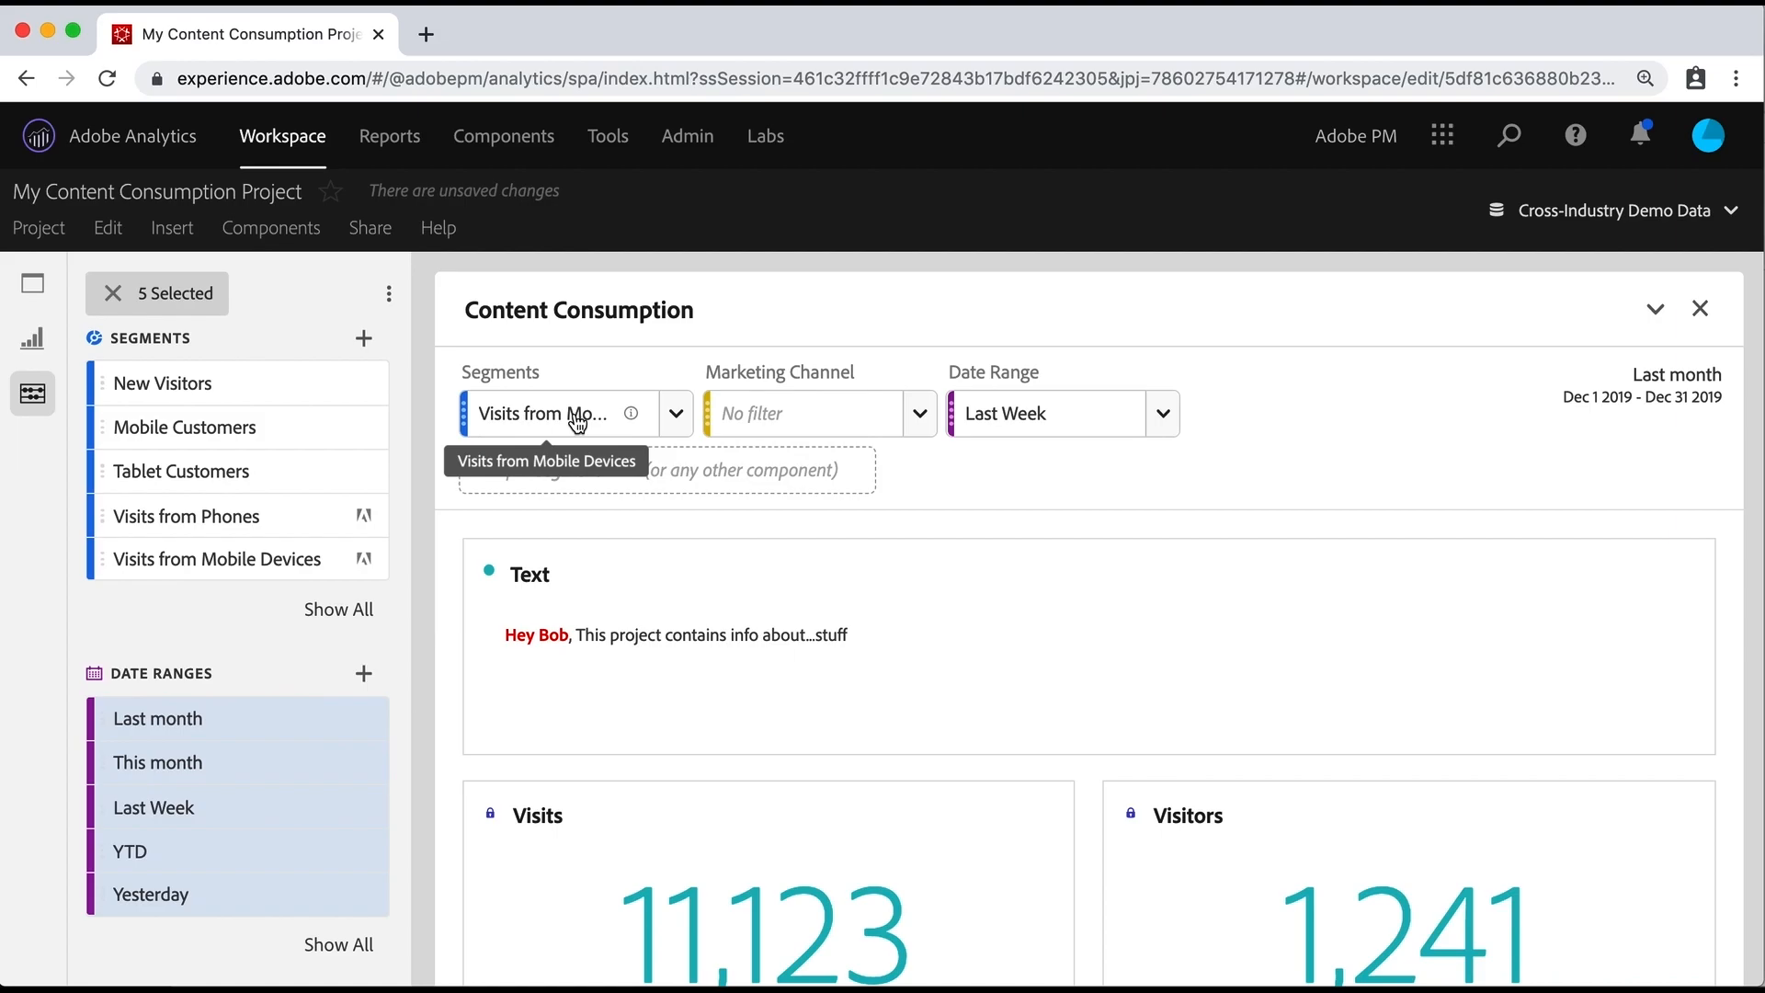
pyautogui.click(114, 297)
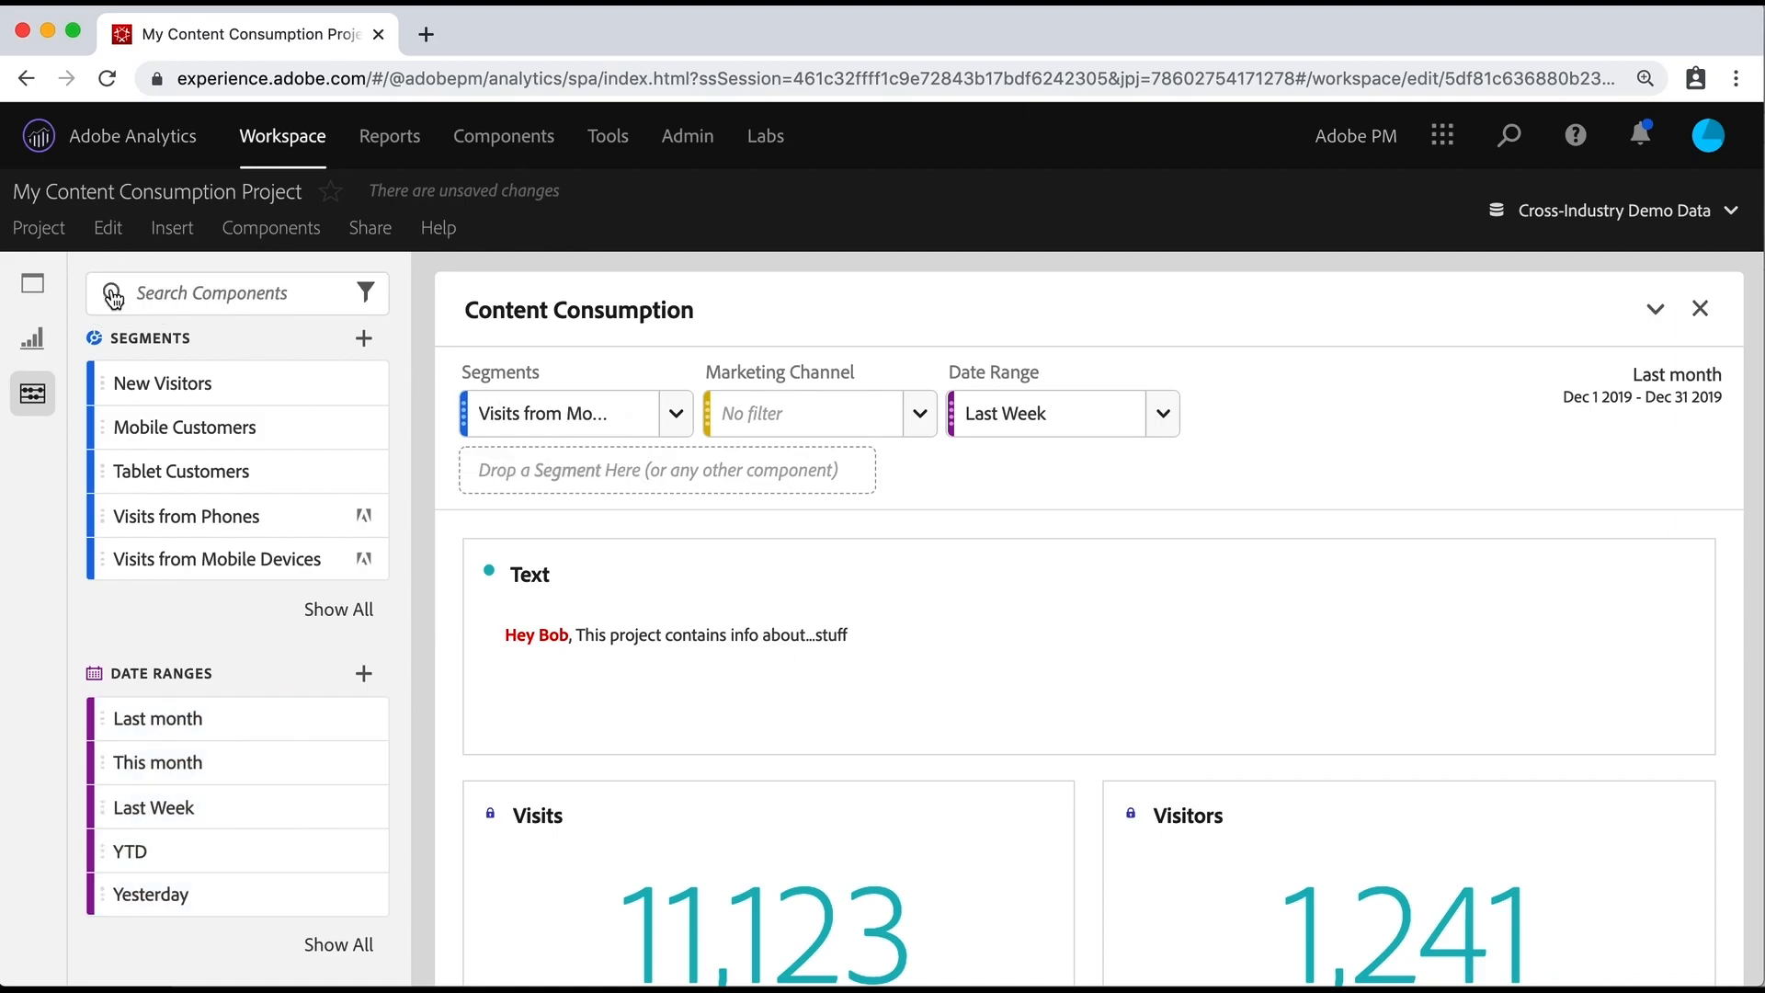
# Step: Search the project components for "mobile dev"
pyautogui.click(218, 294)
pyautogui.write('mobile dev')
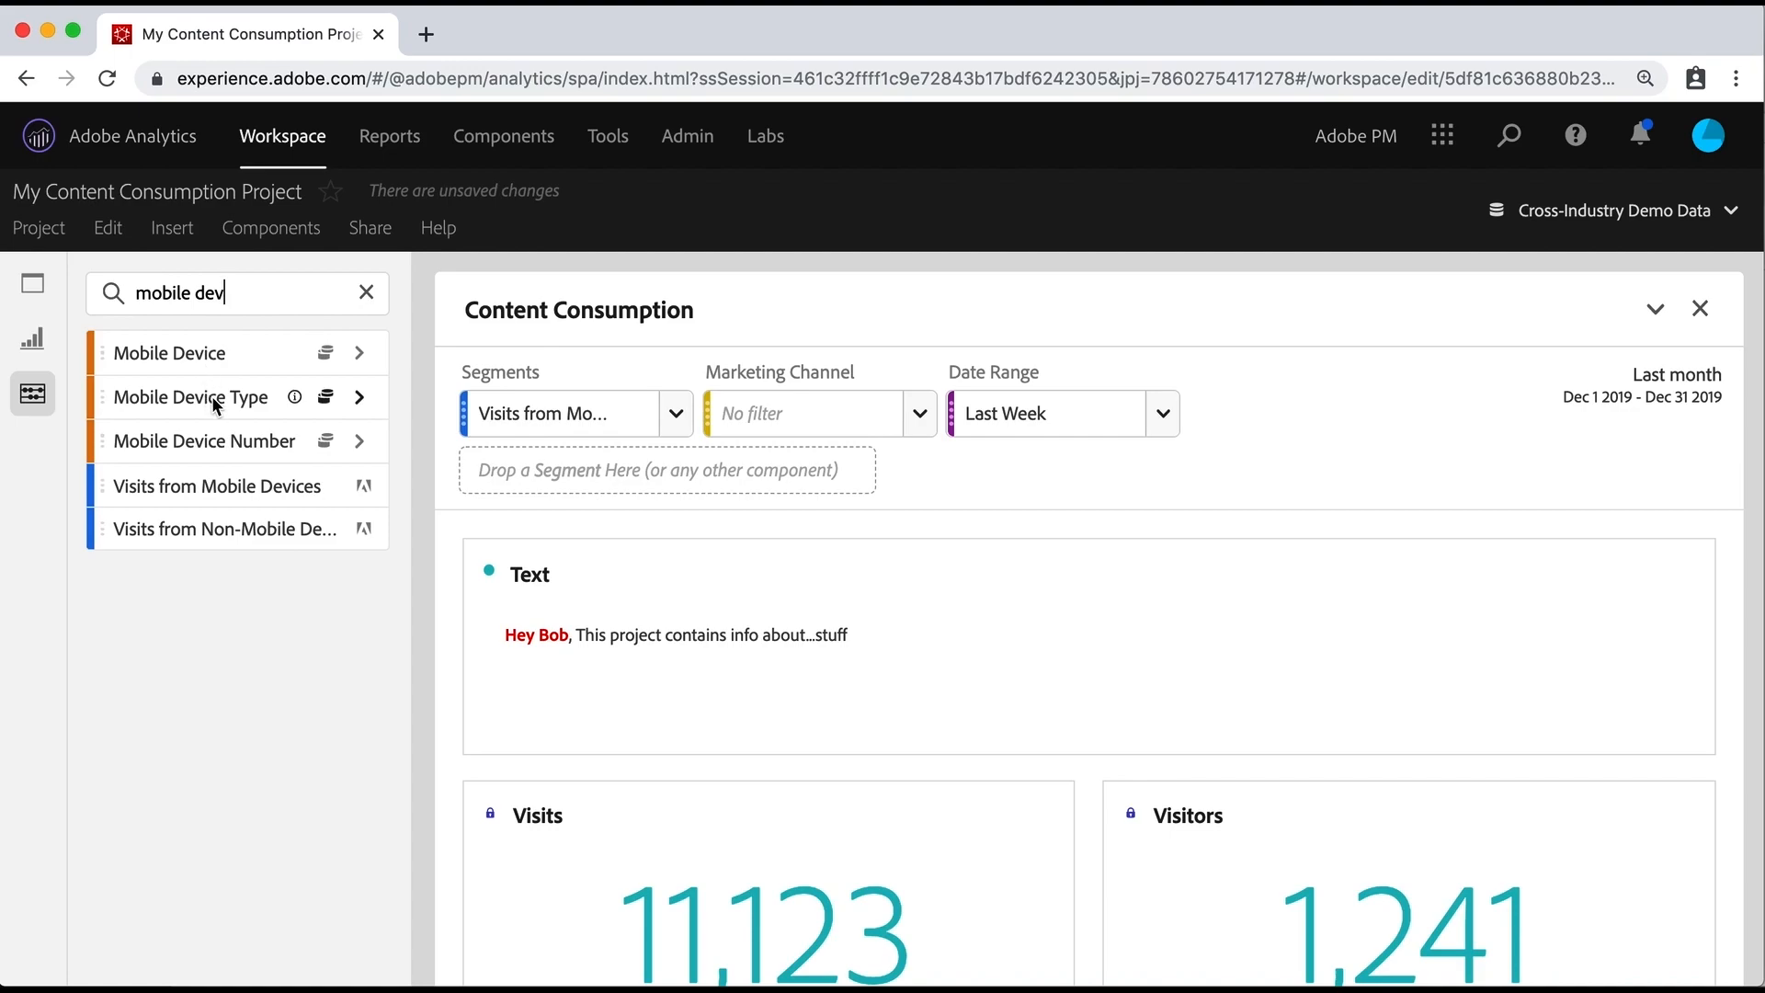
pyautogui.scroll(-1, 620, 582)
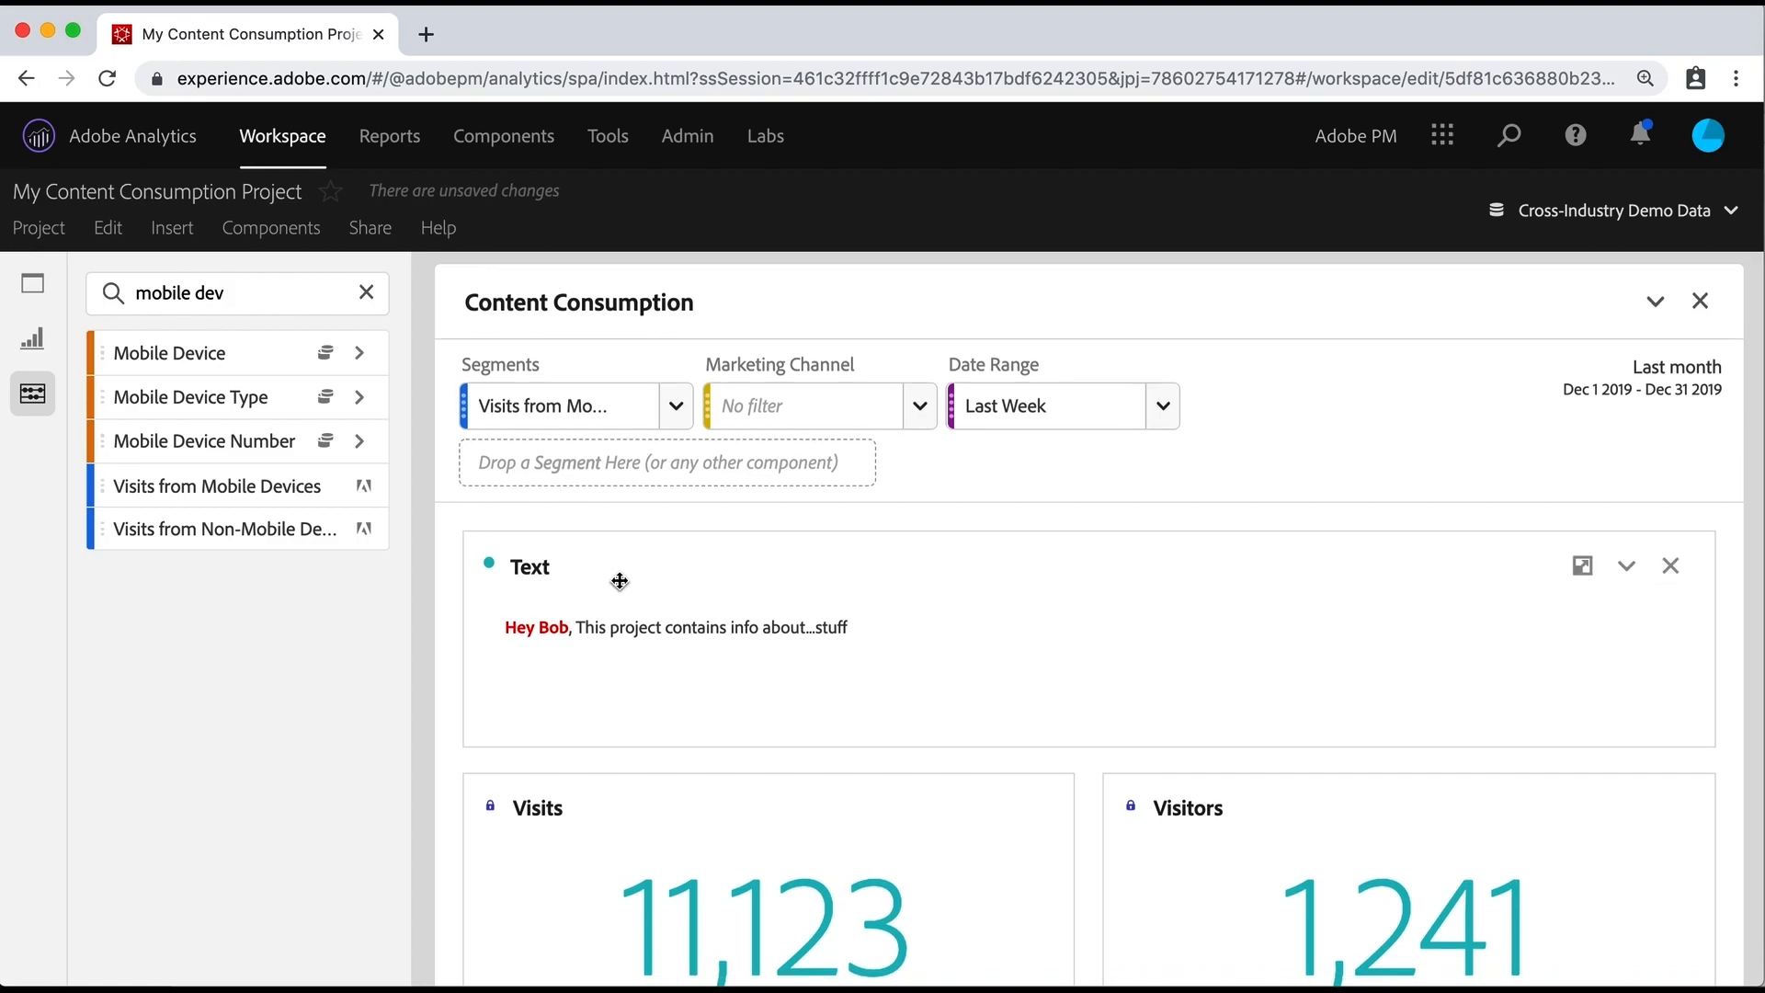
# Step: Clear the component search, restrict the list to all dimensions and search it for "mob"
pyautogui.click(368, 296)
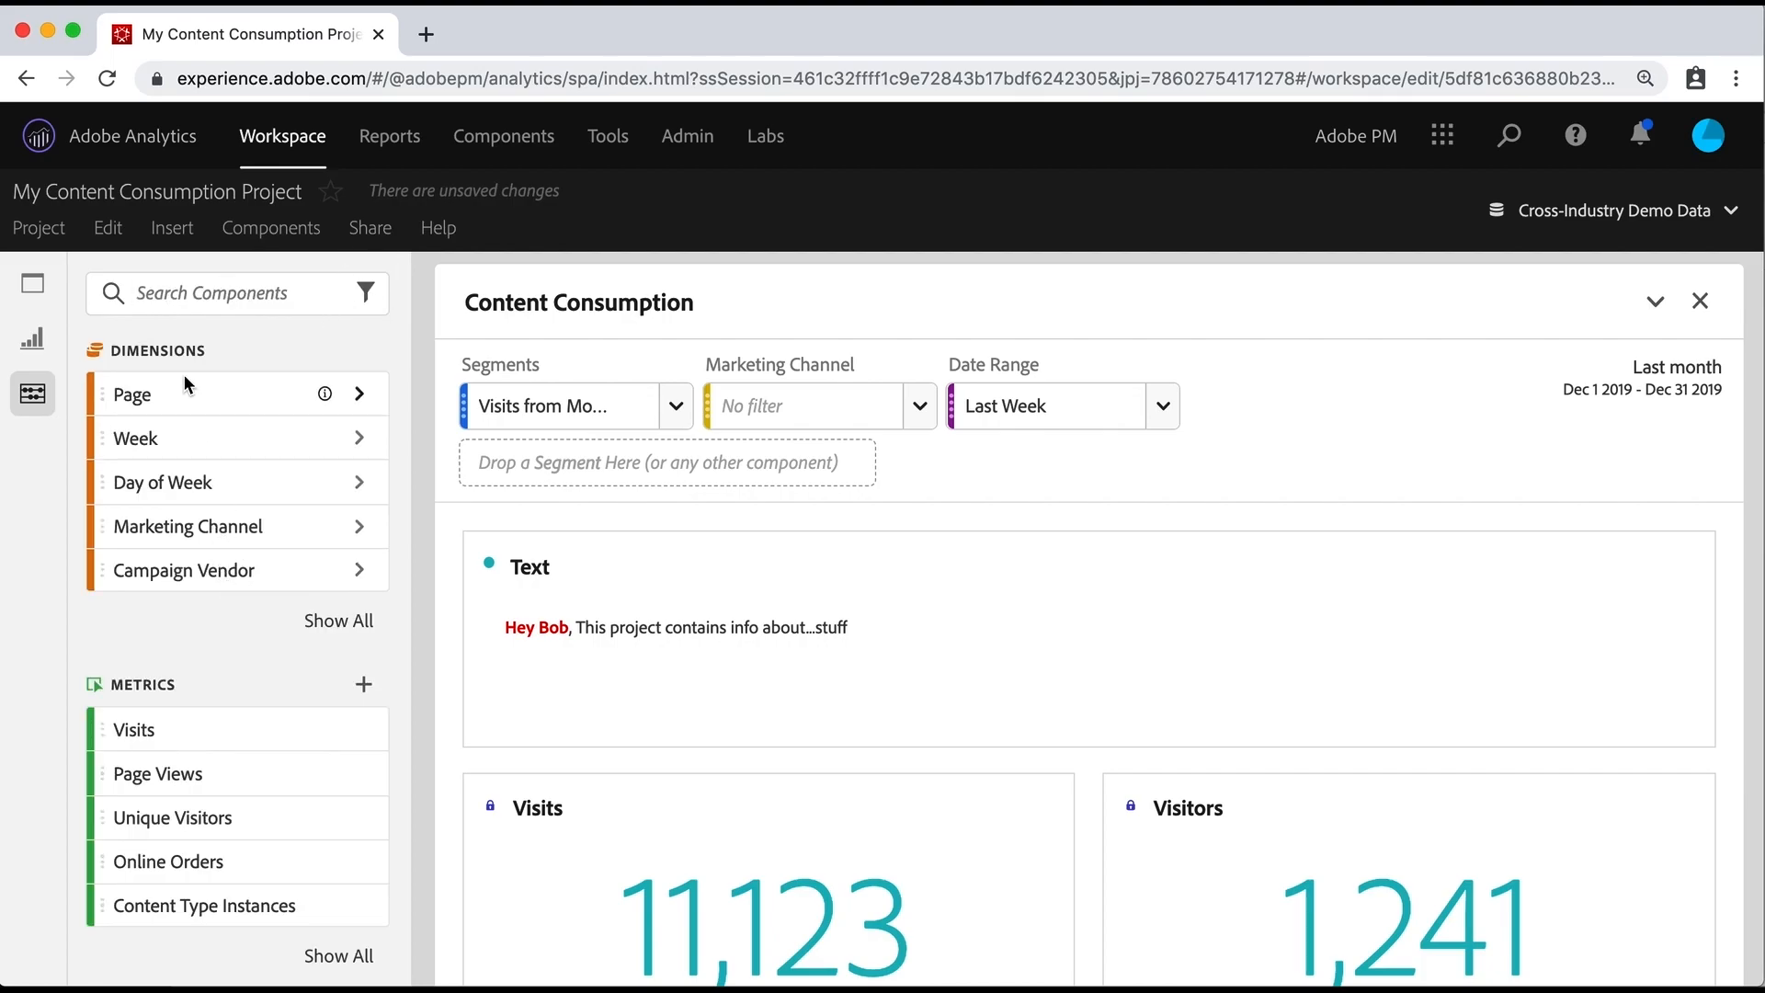
pyautogui.click(338, 621)
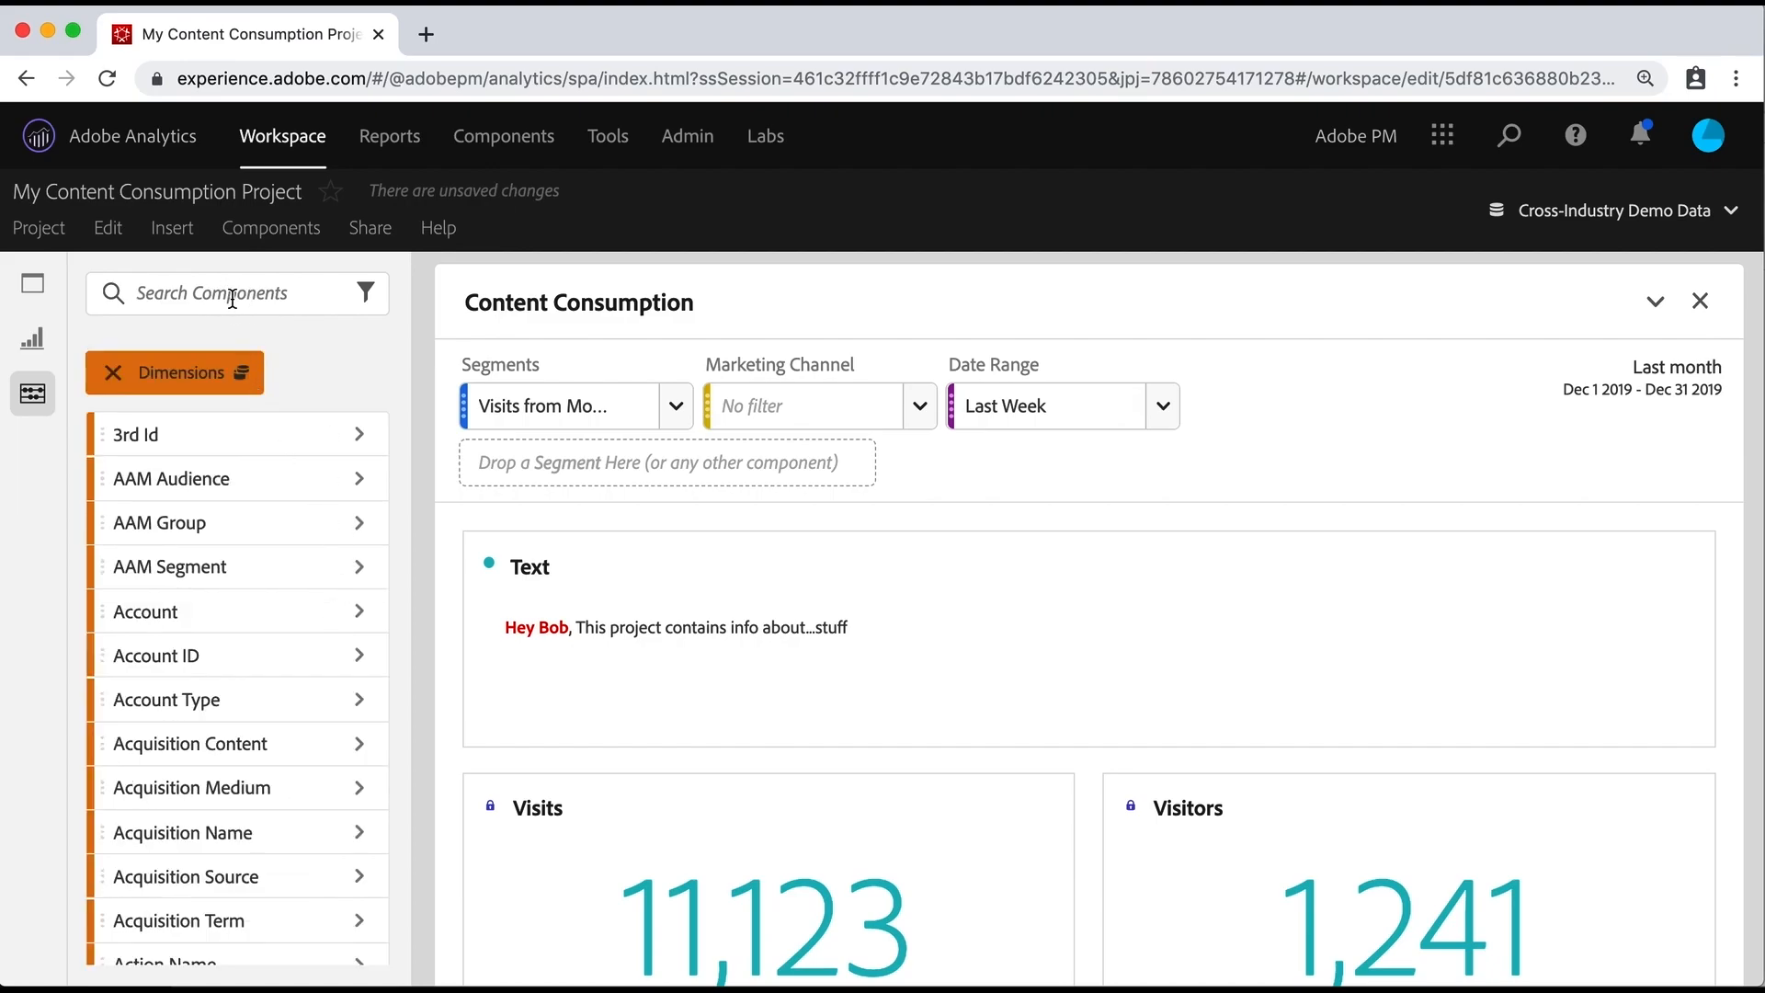
pyautogui.write('mob')
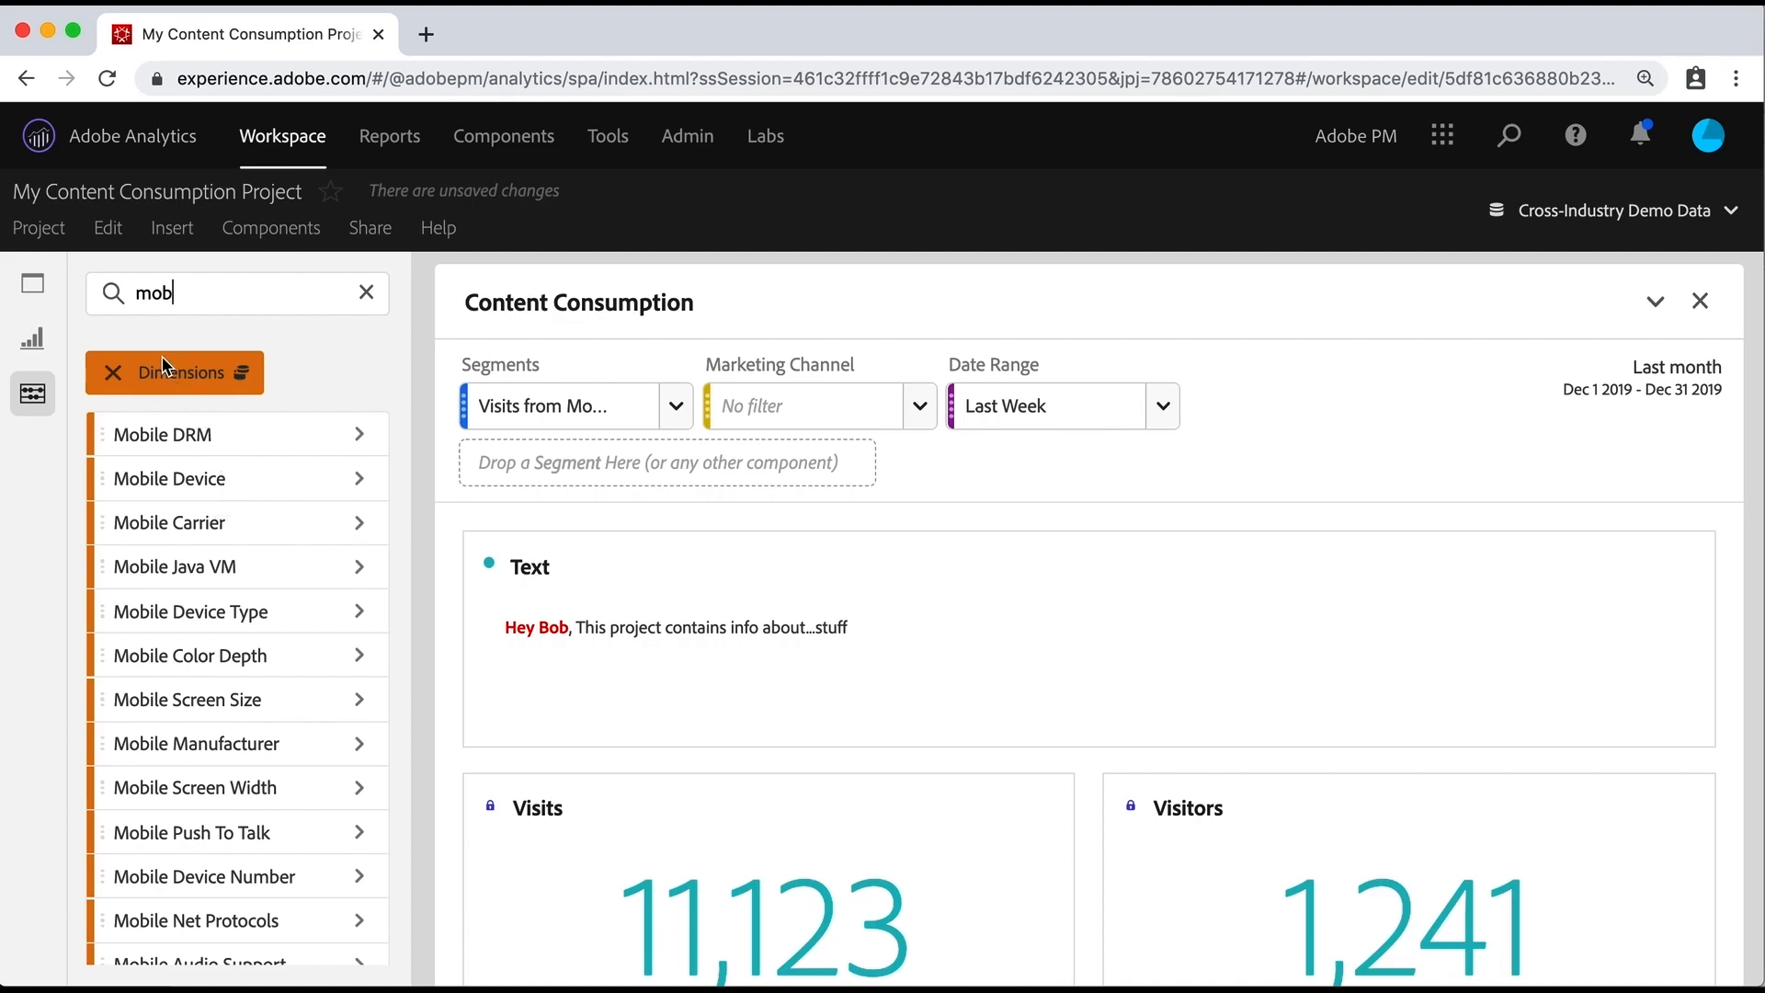
pyautogui.click(48, 230)
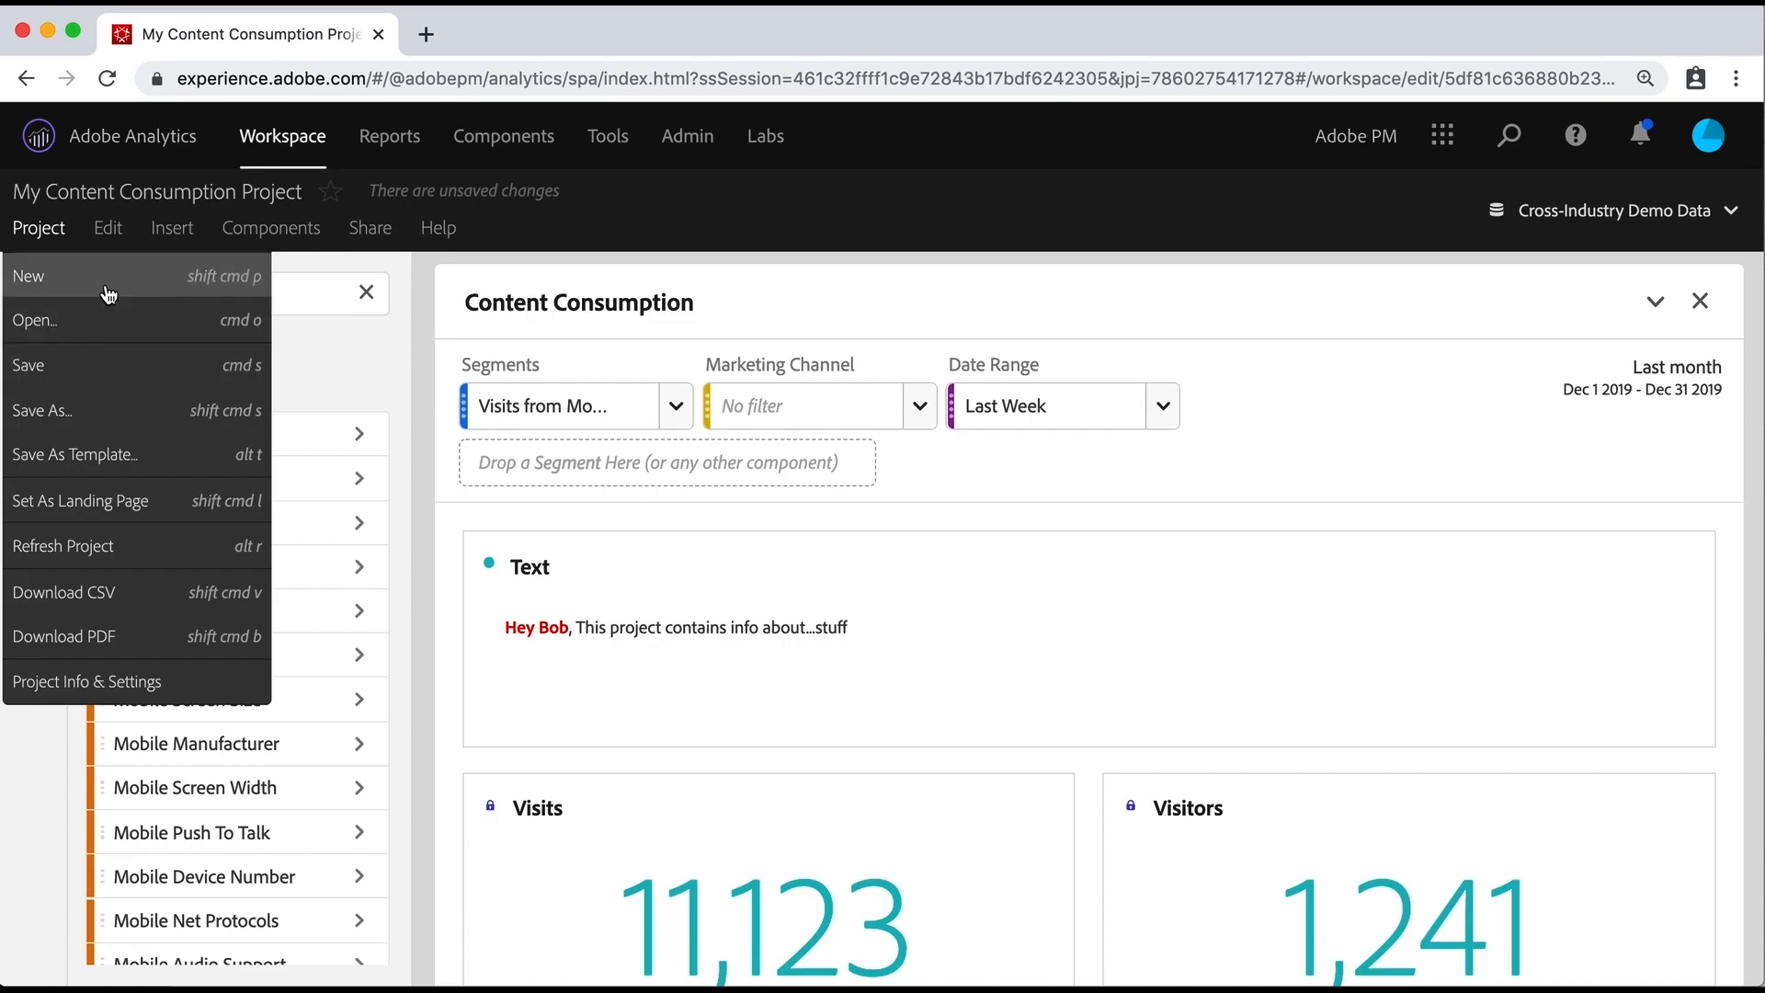
pyautogui.moveTo(109, 237)
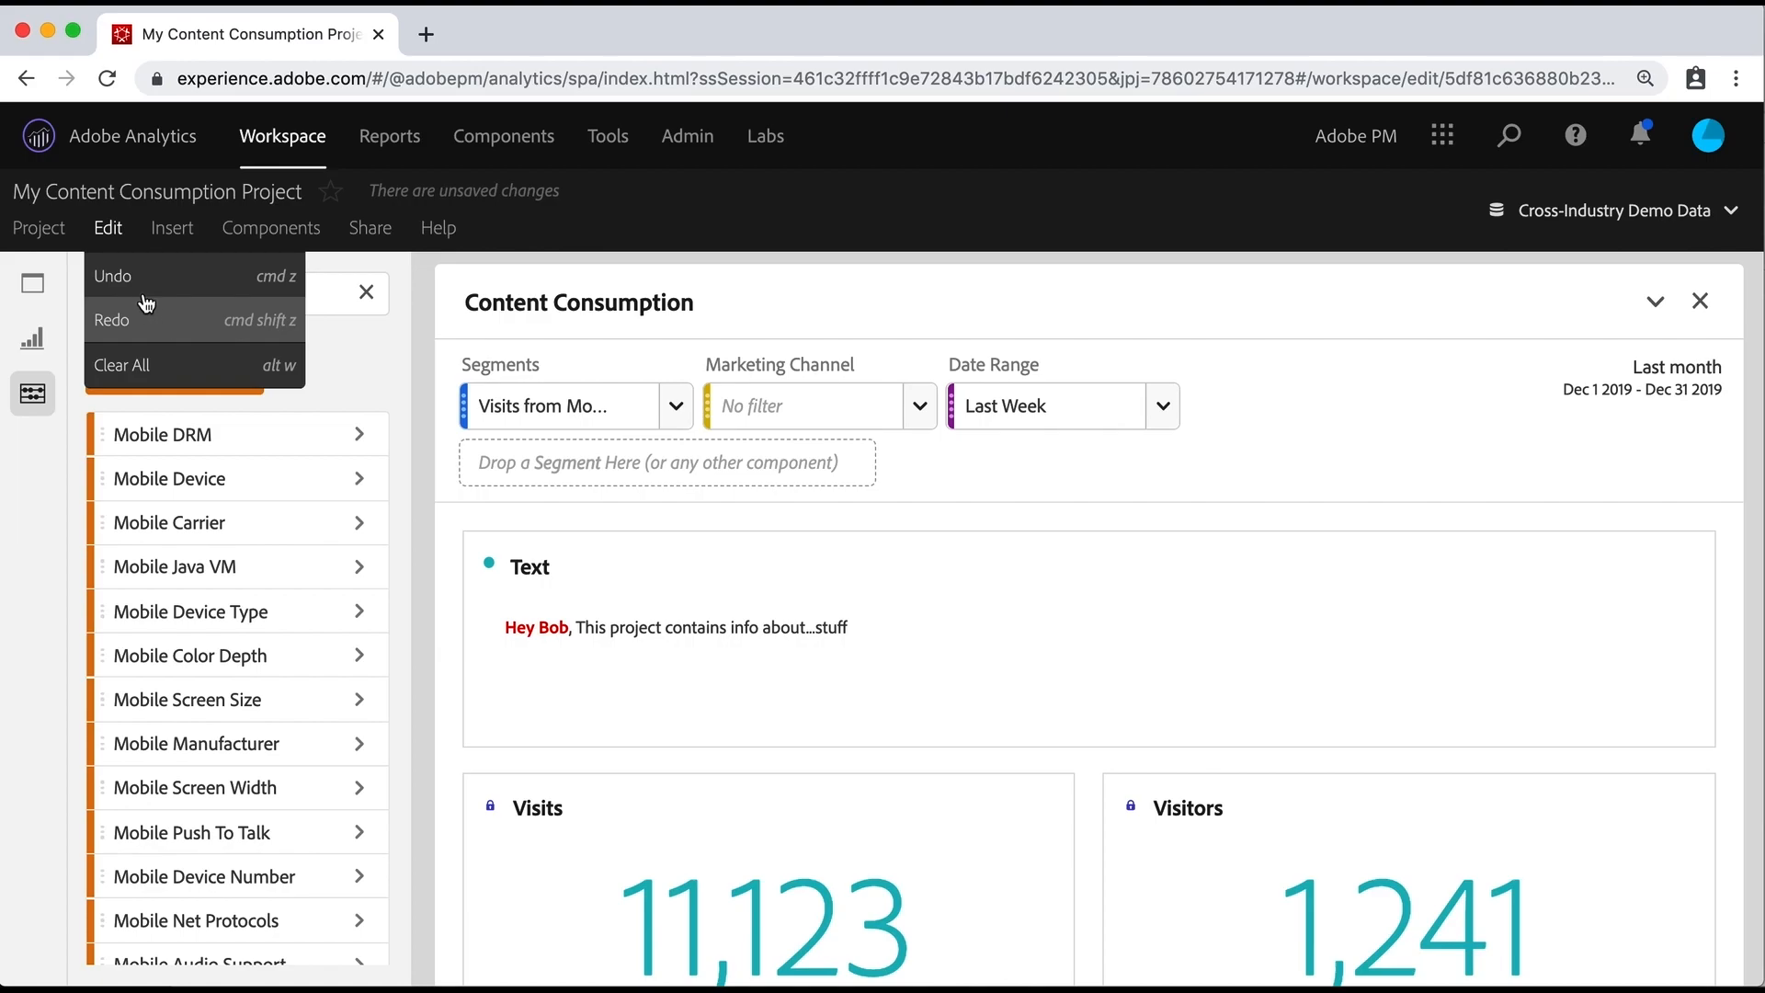
pyautogui.moveTo(51, 241)
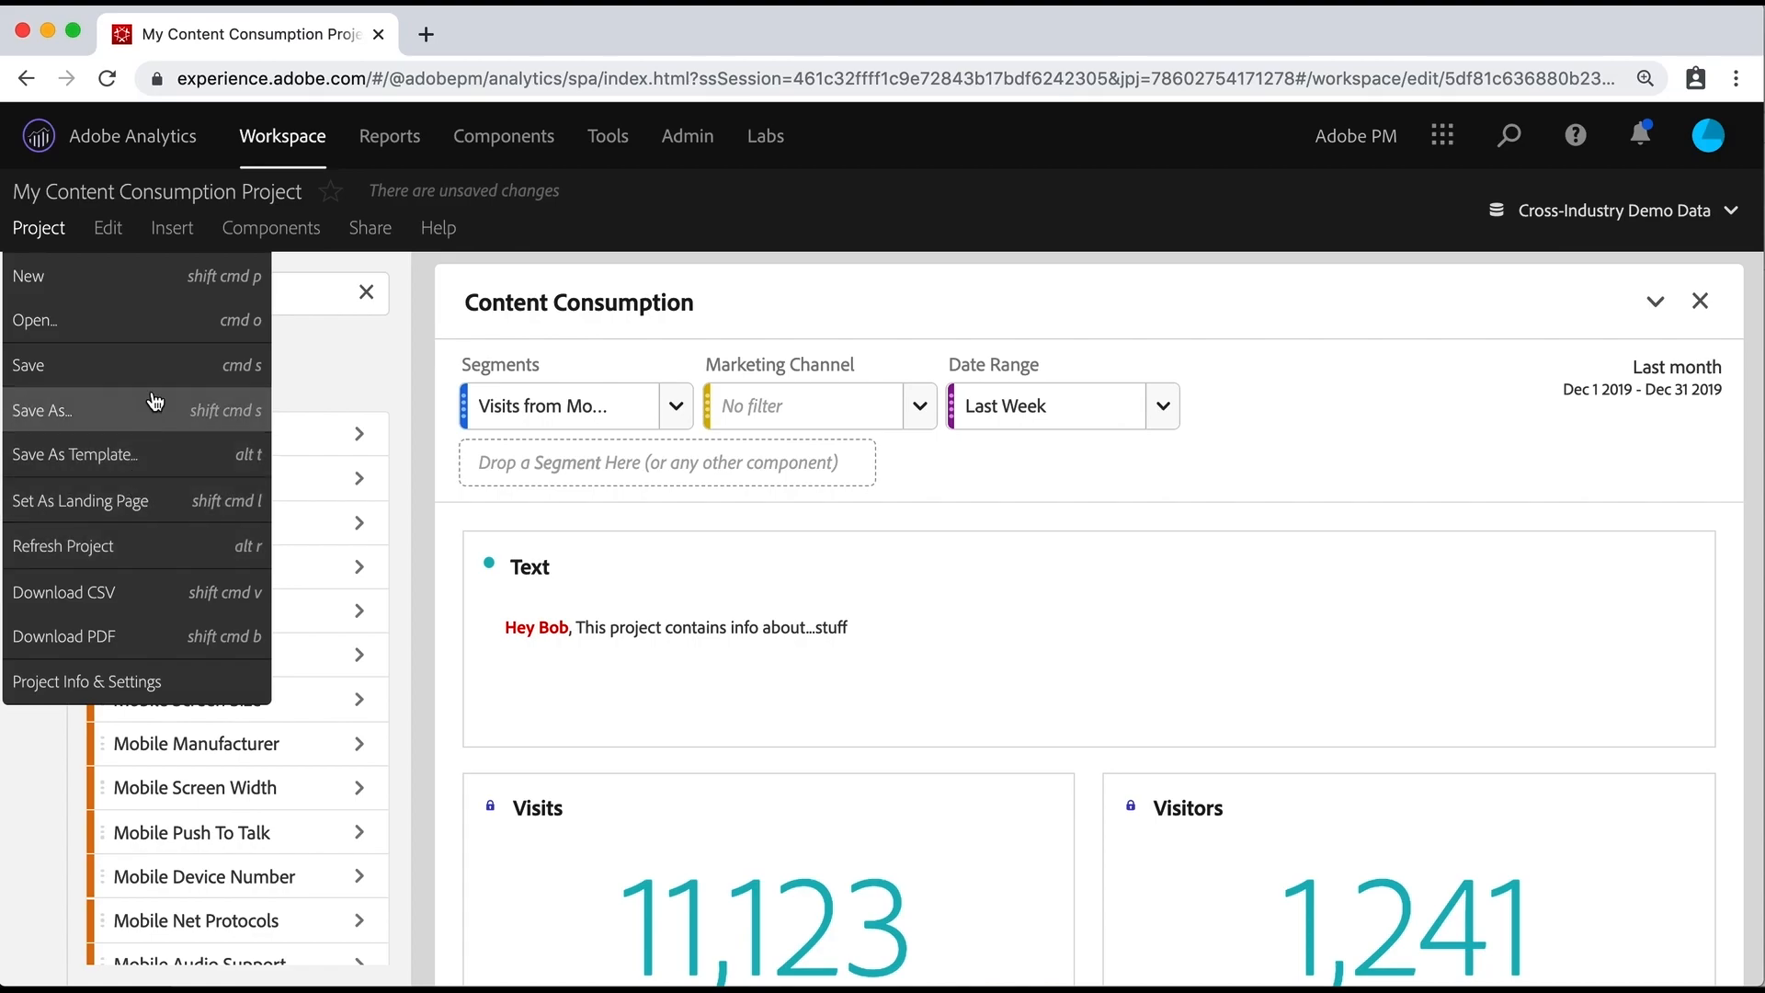
pyautogui.moveTo(165, 243)
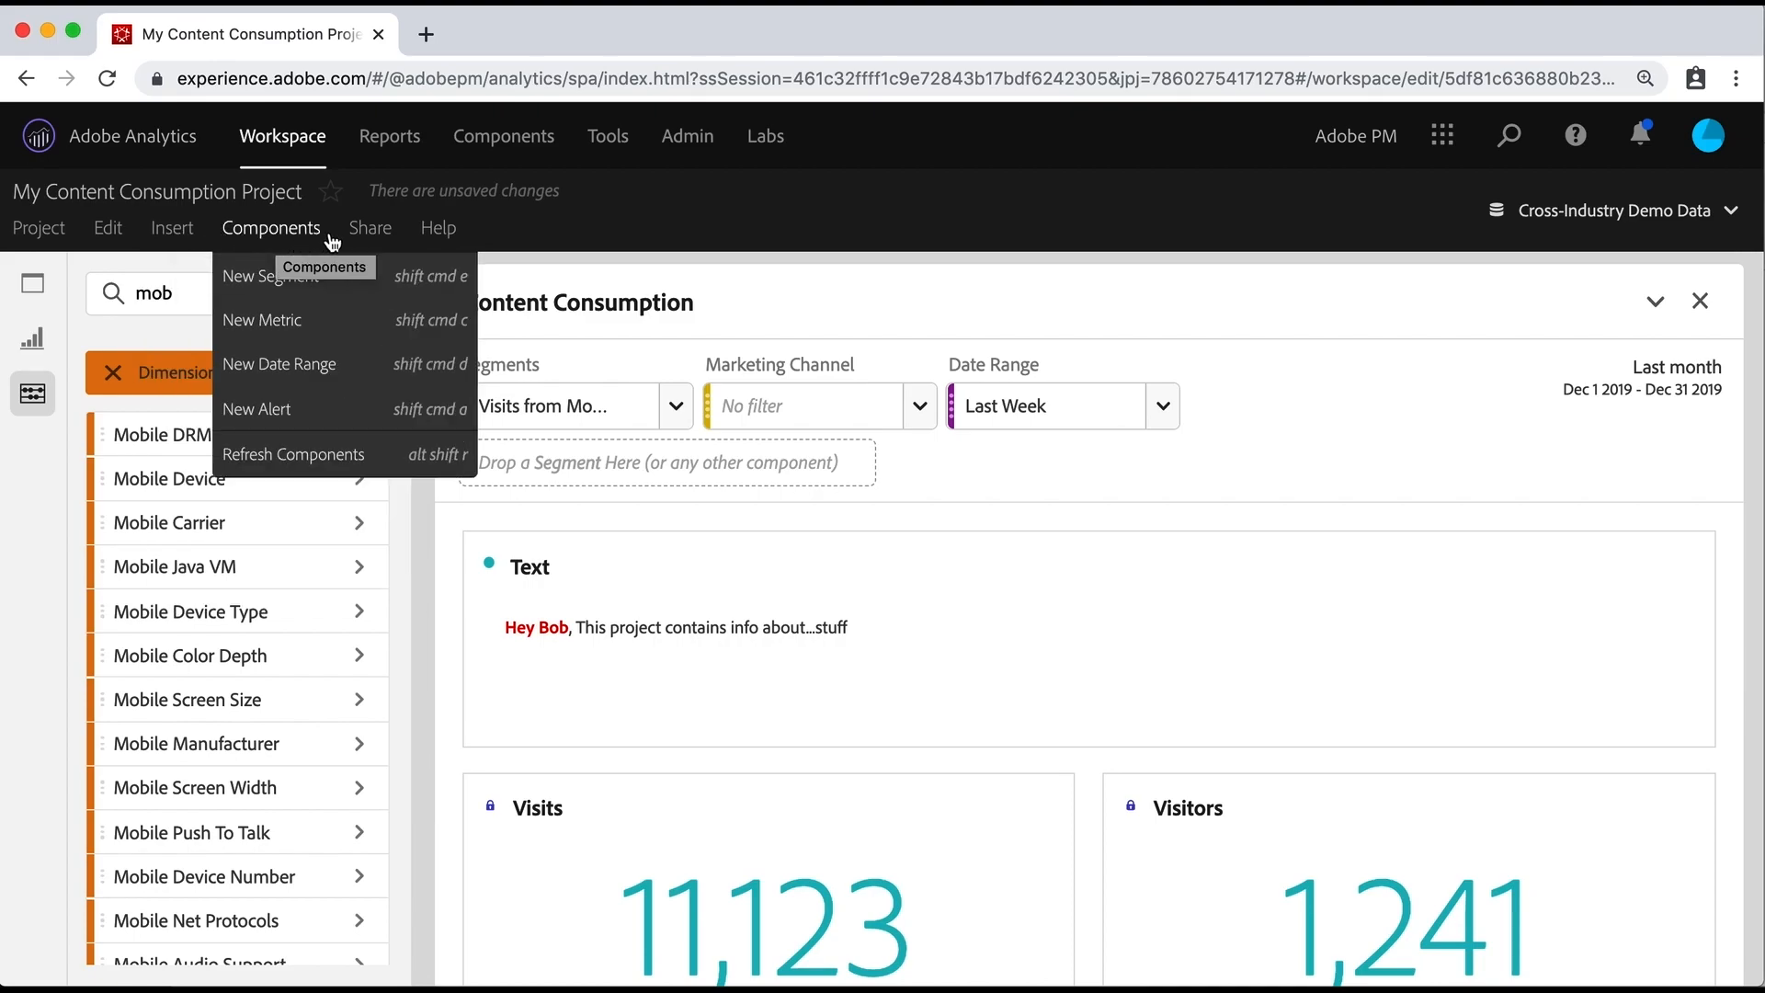
# Step: Examine the options for sending the project as a file immediately, and cancel without sending it
pyautogui.moveTo(363, 238)
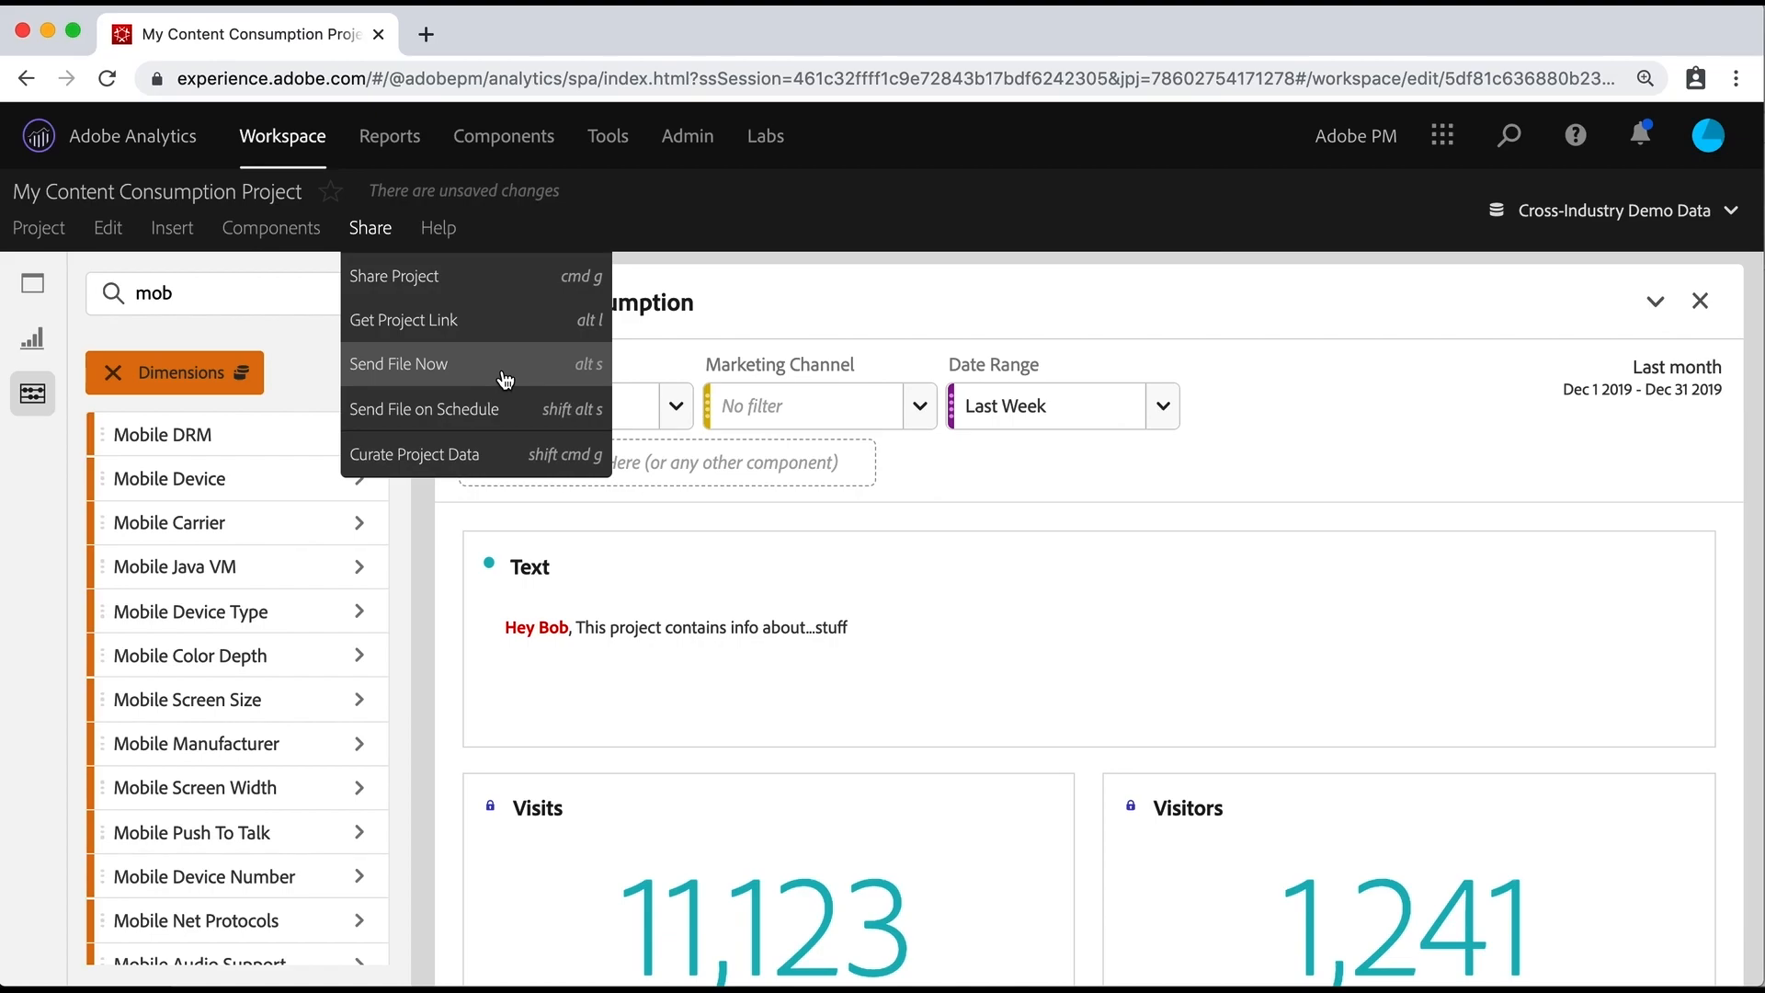
pyautogui.click(1072, 467)
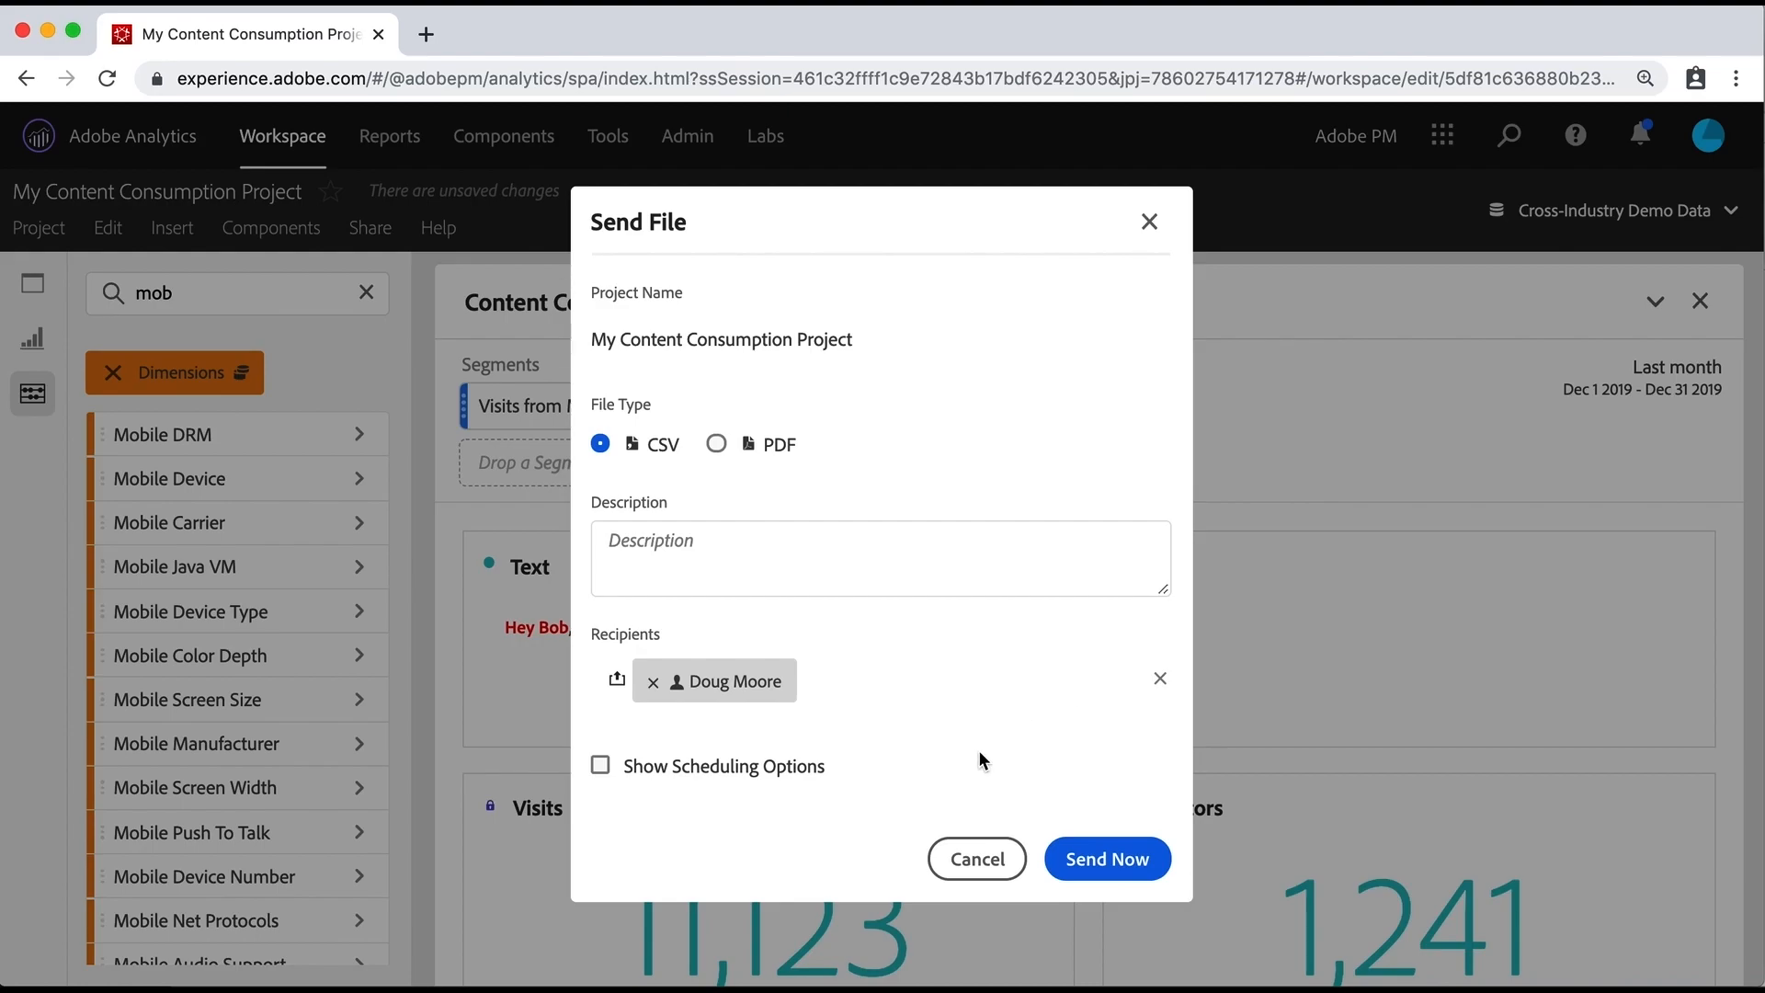
pyautogui.click(965, 859)
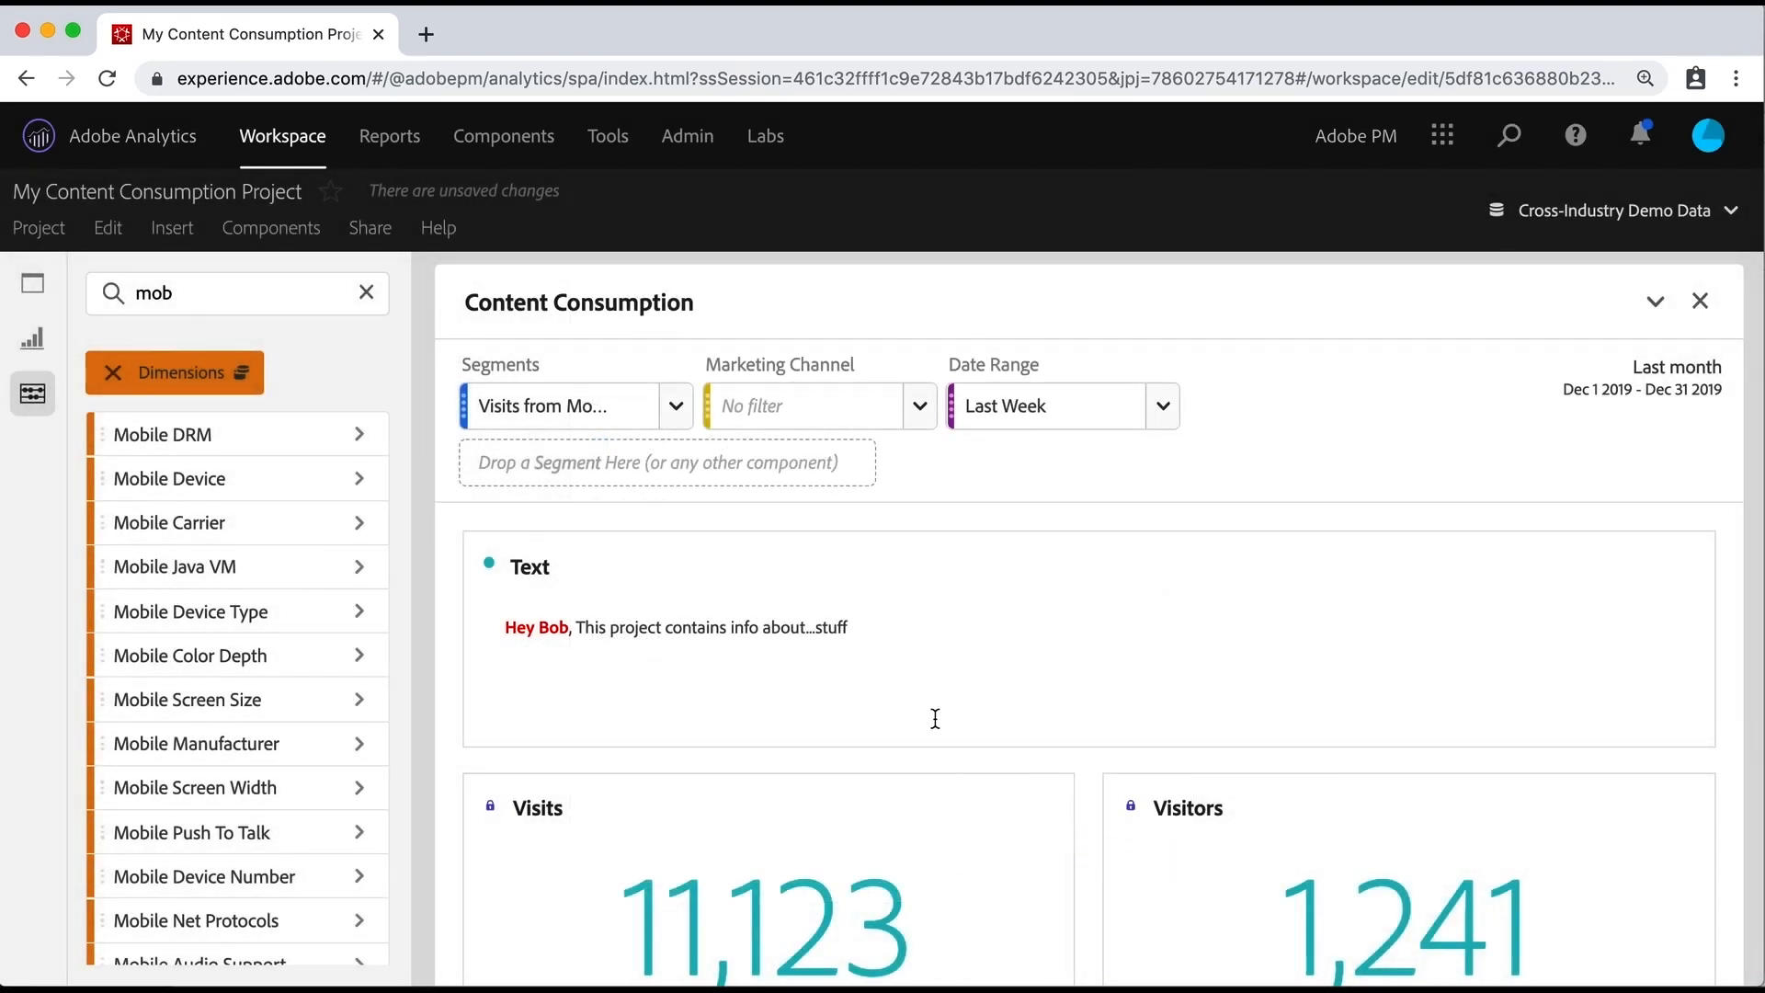